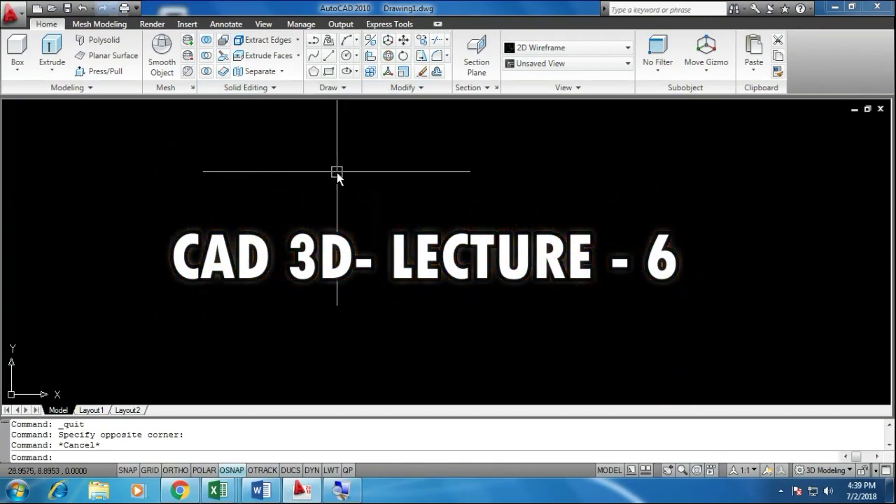
Look over the solid editing tools, then switch to the SW Isometric view
click(281, 72)
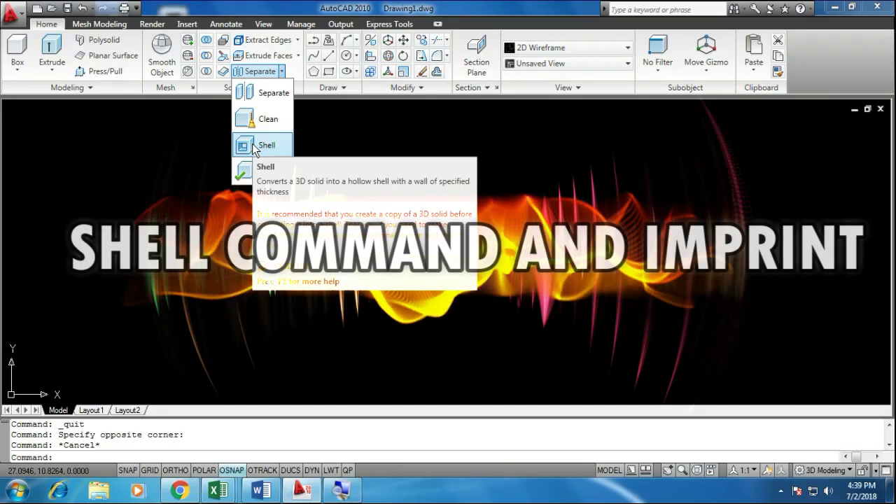
click(298, 40)
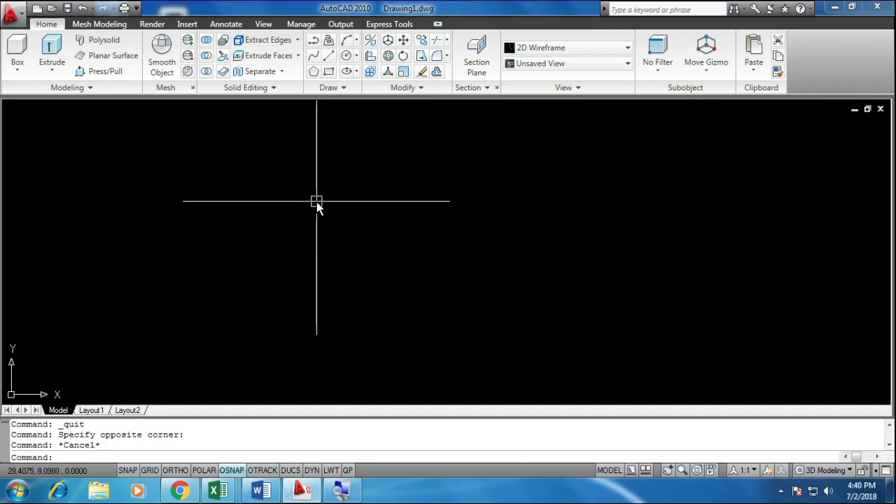
click(565, 64)
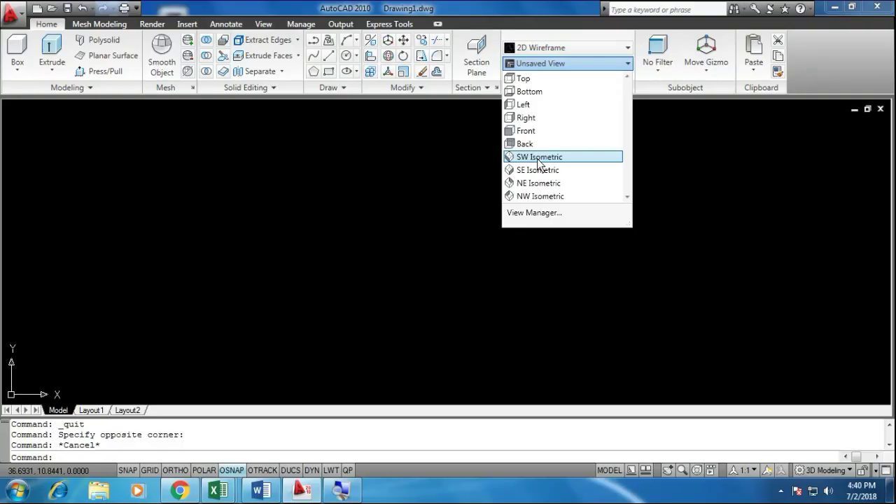
click(539, 158)
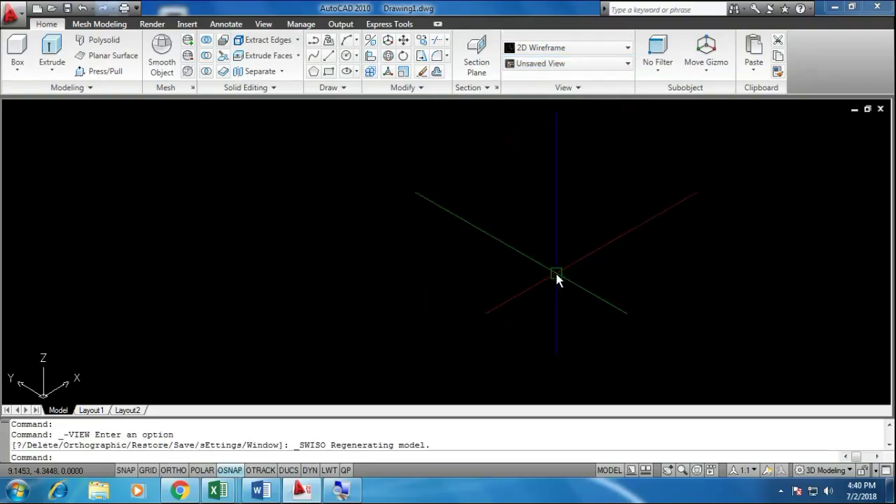
Draw a 20 × 10 rectangle from the origin with the RECTANG Dimensions option
text(REC)
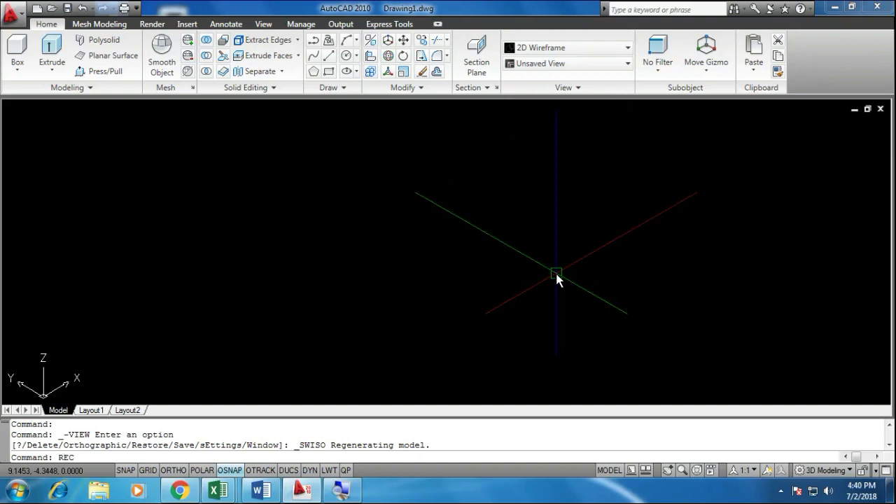
key(Return)
click(363, 177)
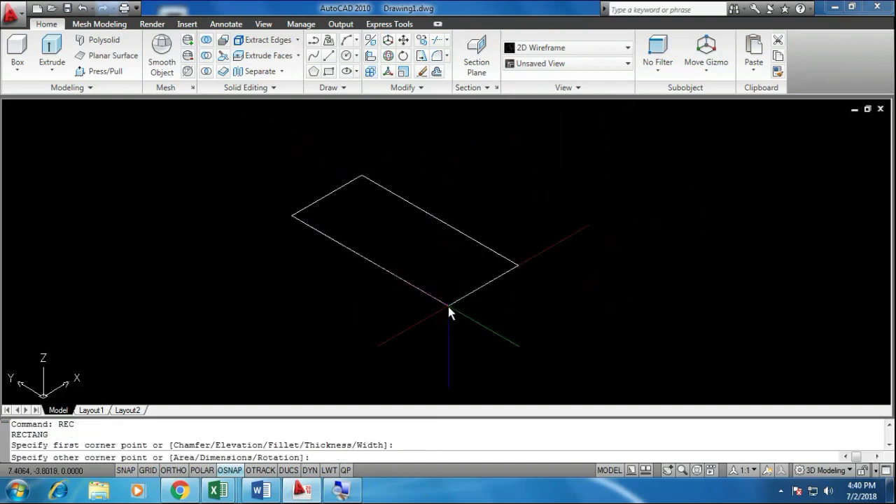
text(D)
key(Return)
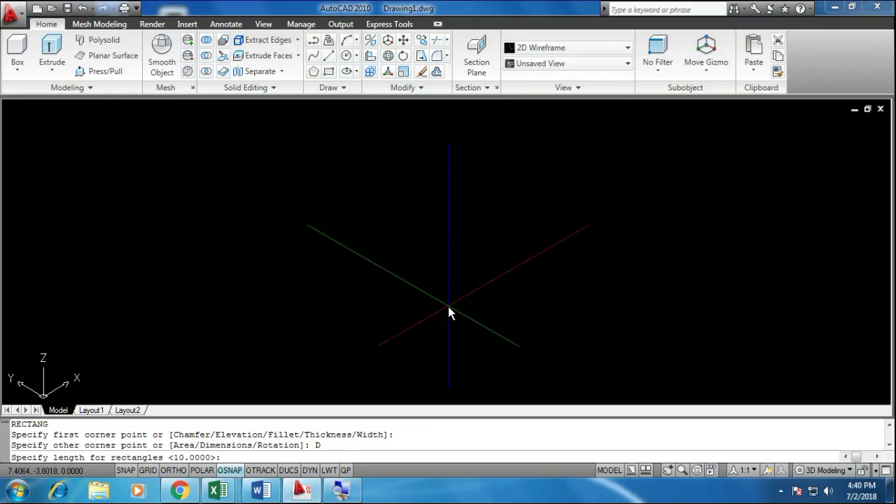
text(20)
key(Return)
text(10)
key(Return)
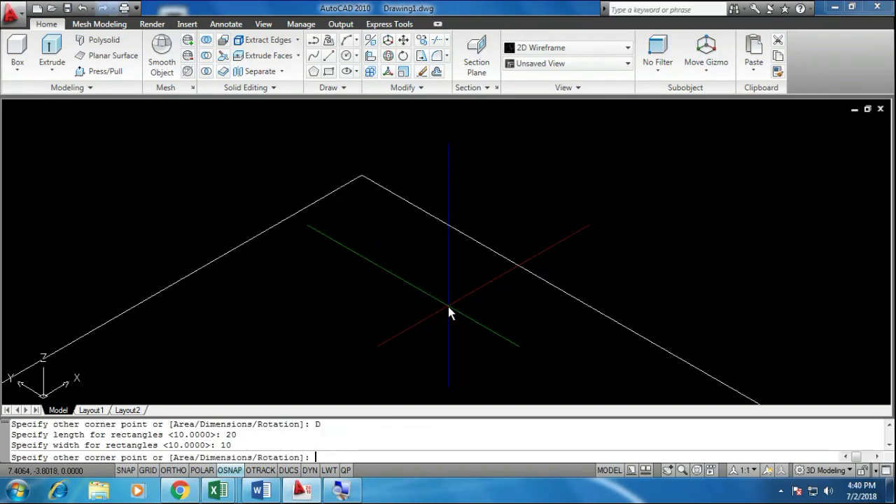
click(449, 307)
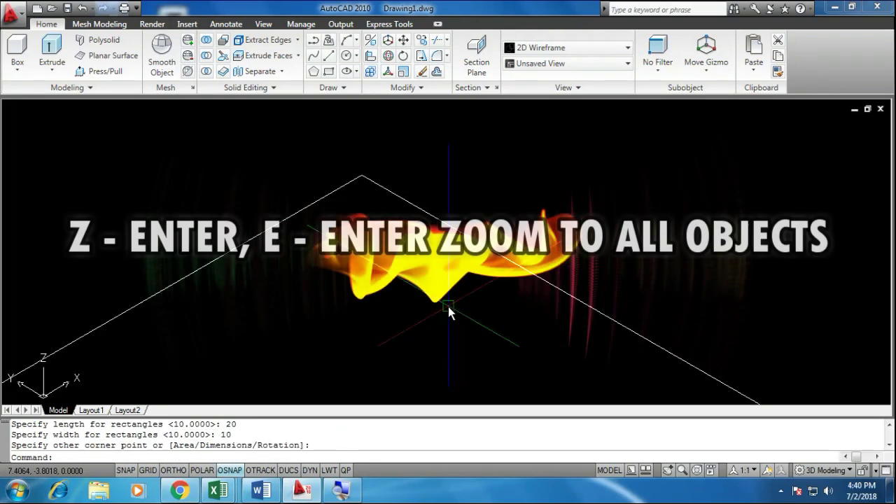
Zoom to extents so the whole rectangle fills the view
text(Z)
key(Return)
text(E)
key(Return)
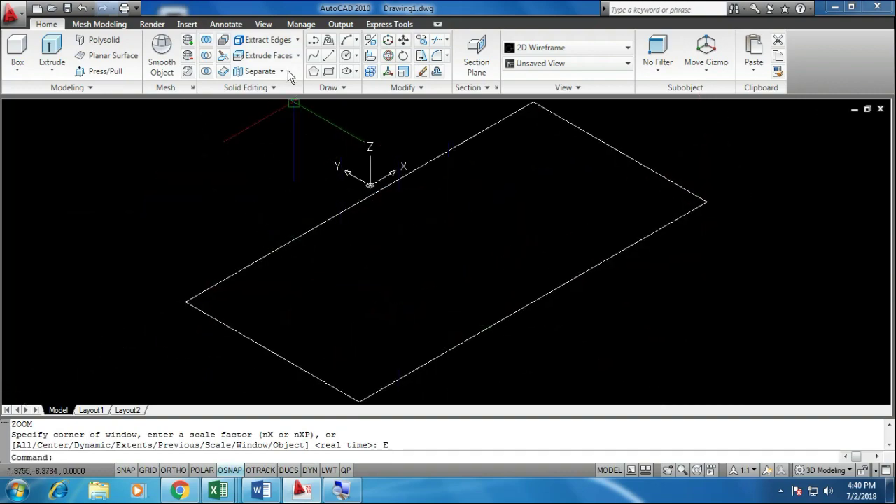
text(EXT)
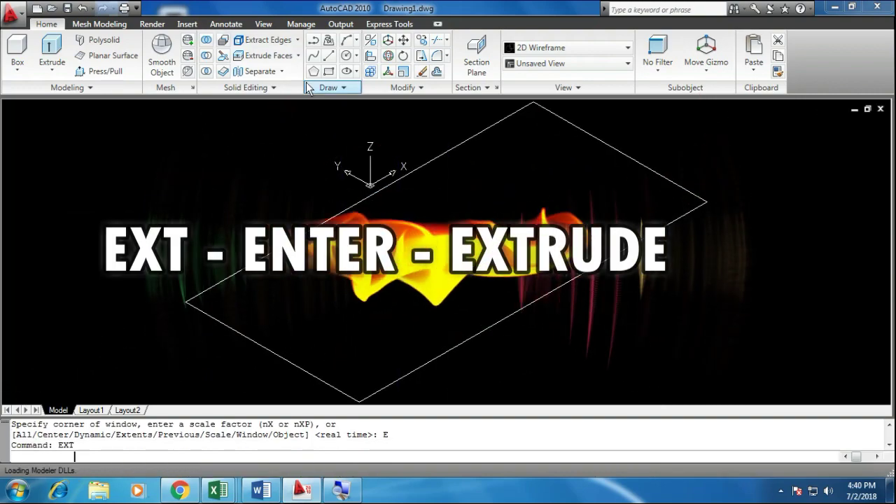
Extrude the 20 × 10 rectangle to a height of 6, forming a box solid
key(Return)
click(270, 256)
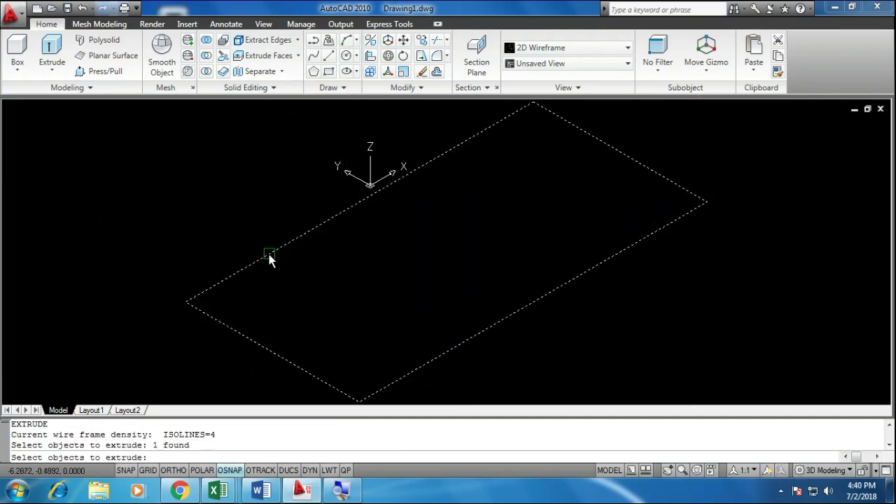
key(Return)
text(6)
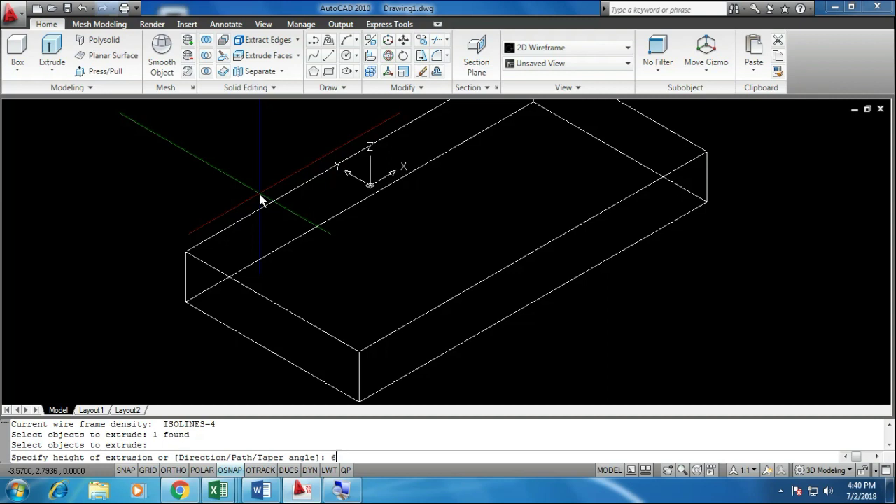
key(Return)
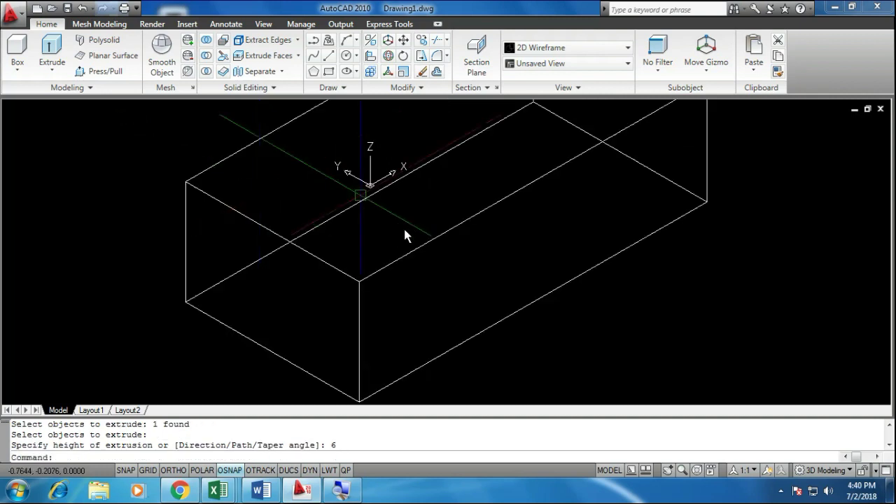
scroll(355, 275, down, 2)
scroll(454, 189, up, 1)
scroll(452, 203, up, 1)
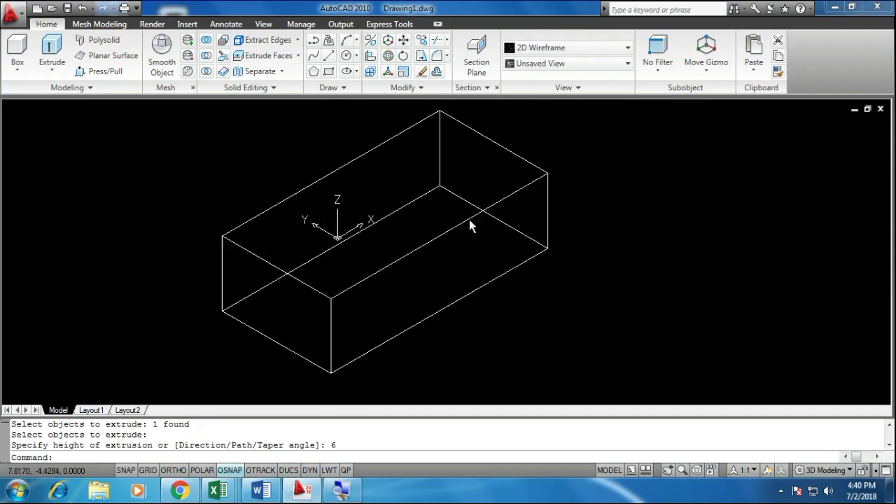
middle_drag(469, 219, 464, 228)
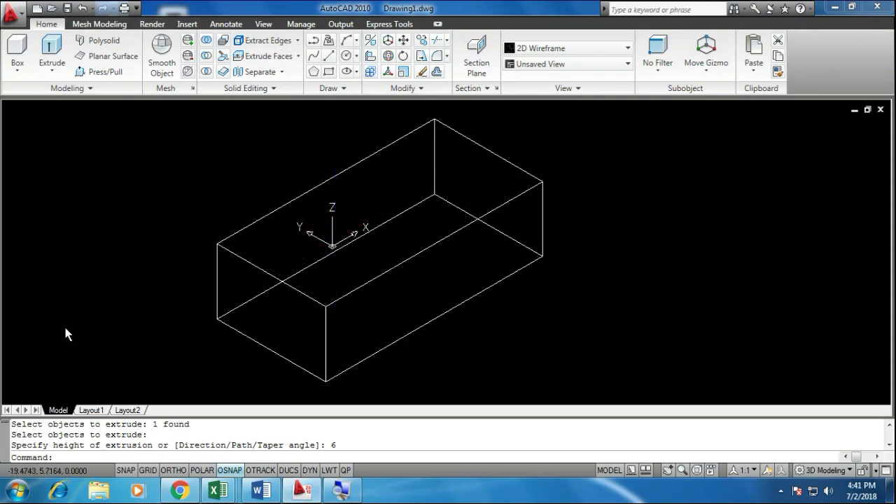
Move the UCS origin to a new point
click(263, 25)
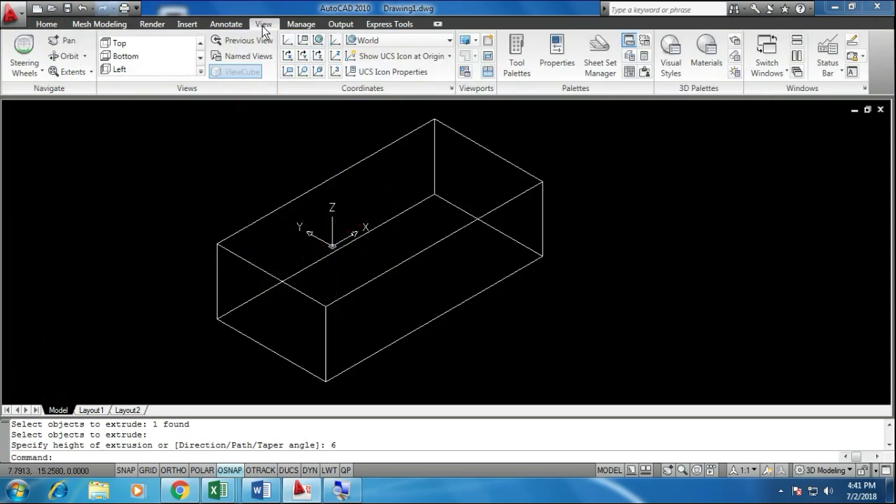
click(334, 42)
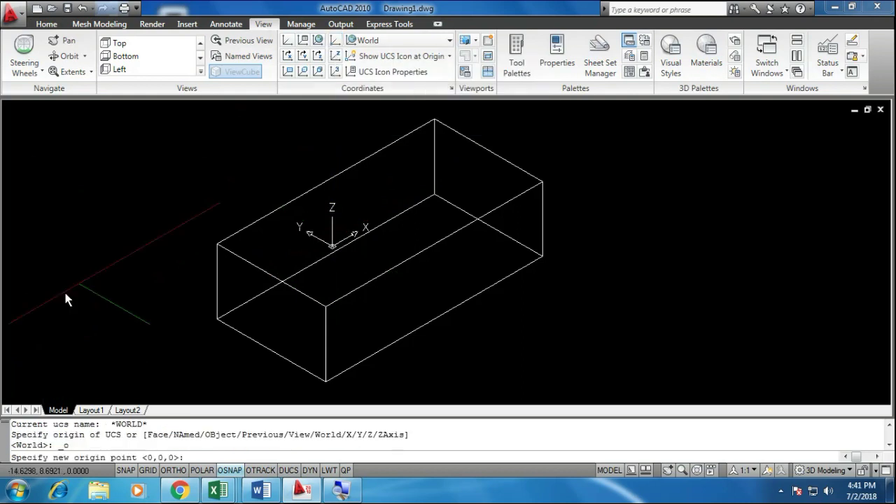
click(18, 374)
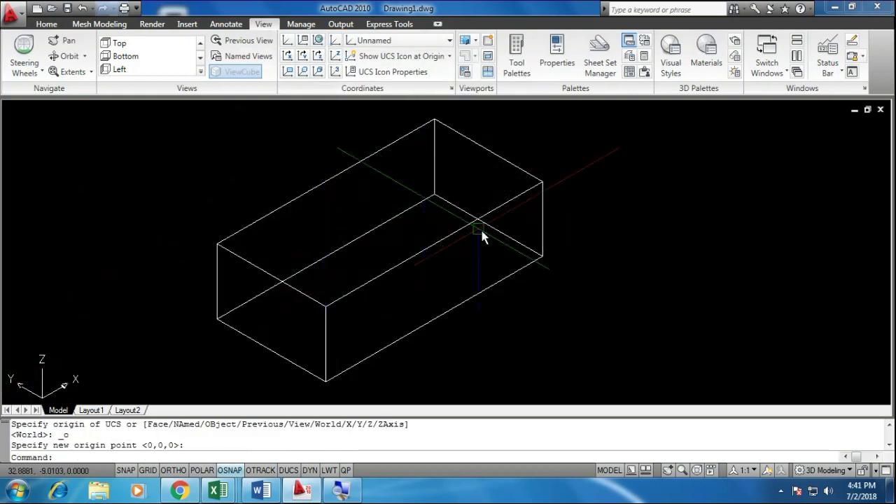
Set the visual style to Realistic so the box appears shaded
click(47, 24)
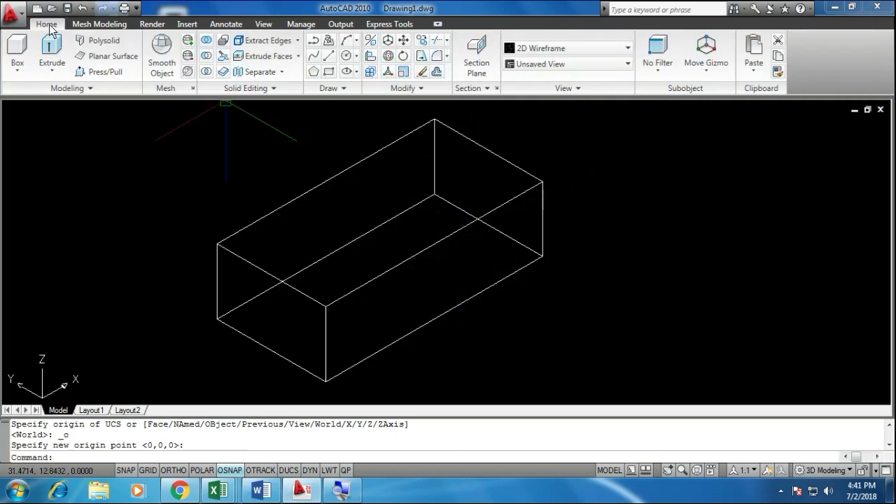
click(551, 49)
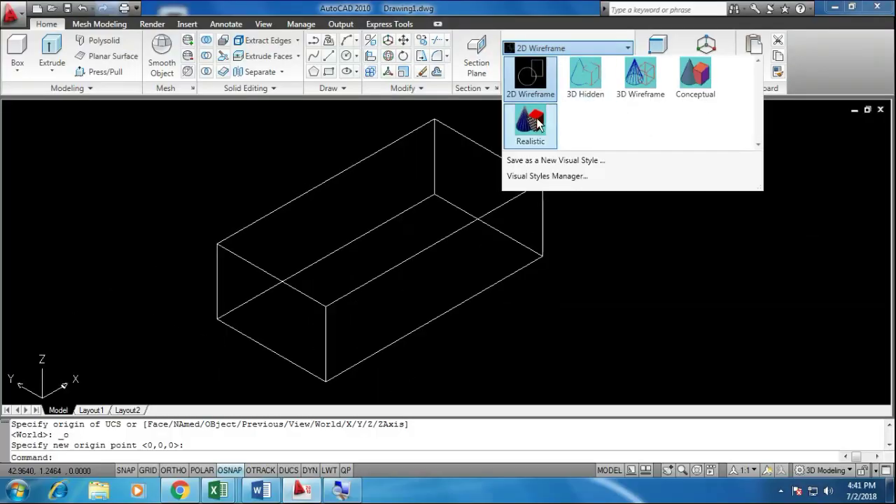
click(530, 120)
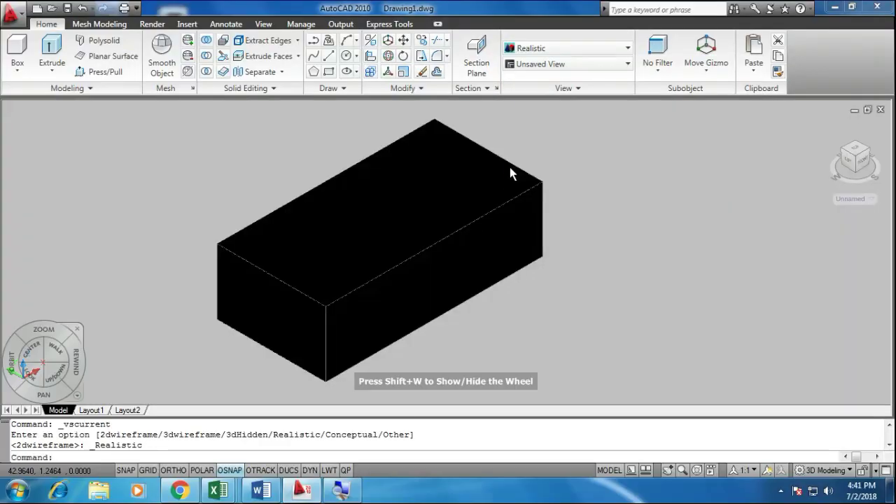
click(509, 167)
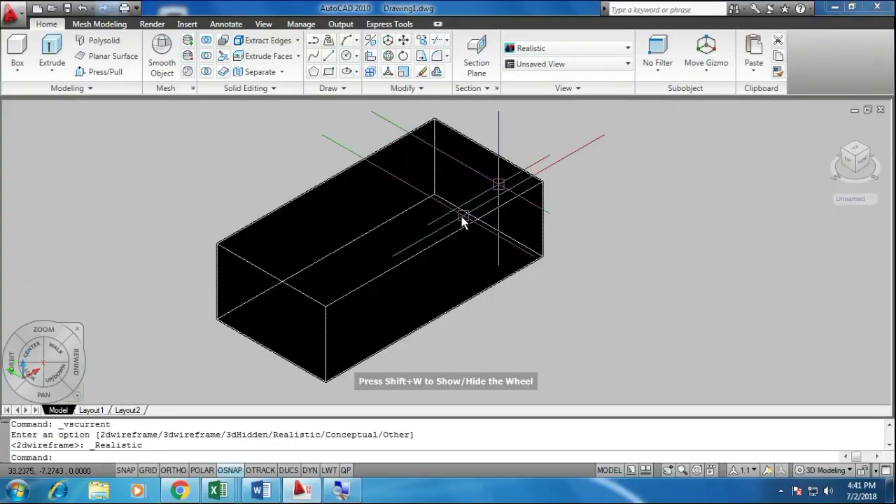
key(Escape)
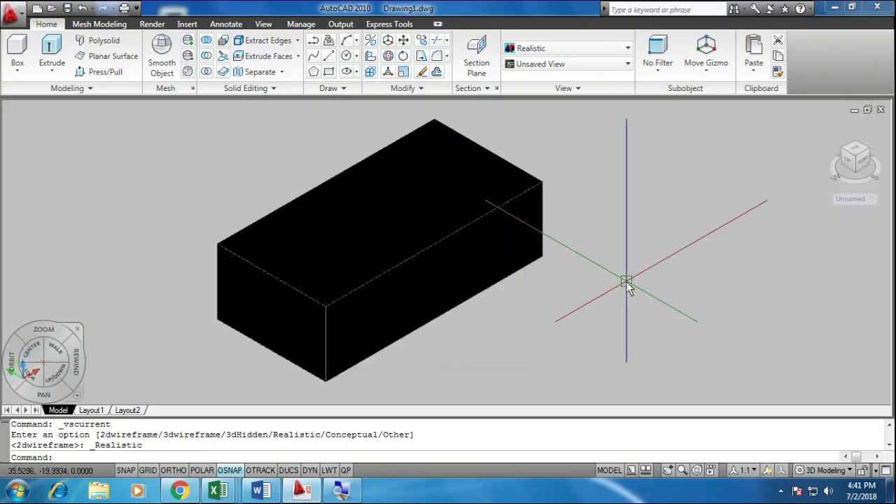
right_click(613, 267)
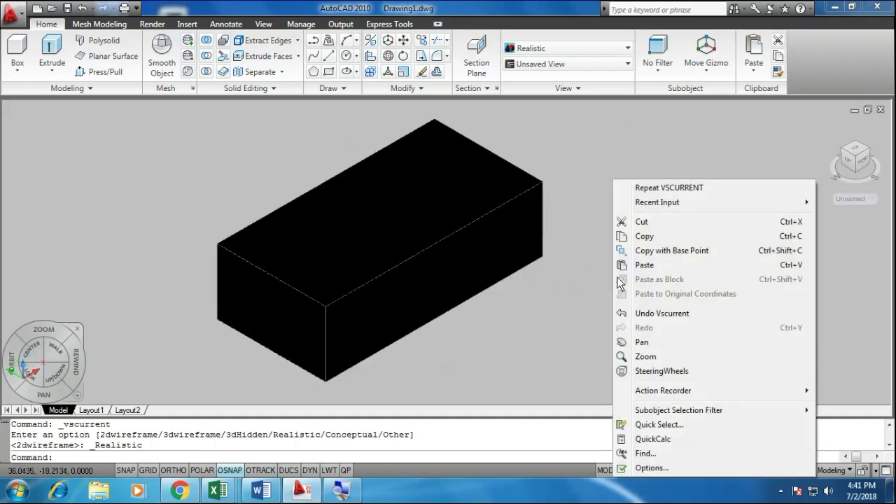
click(638, 467)
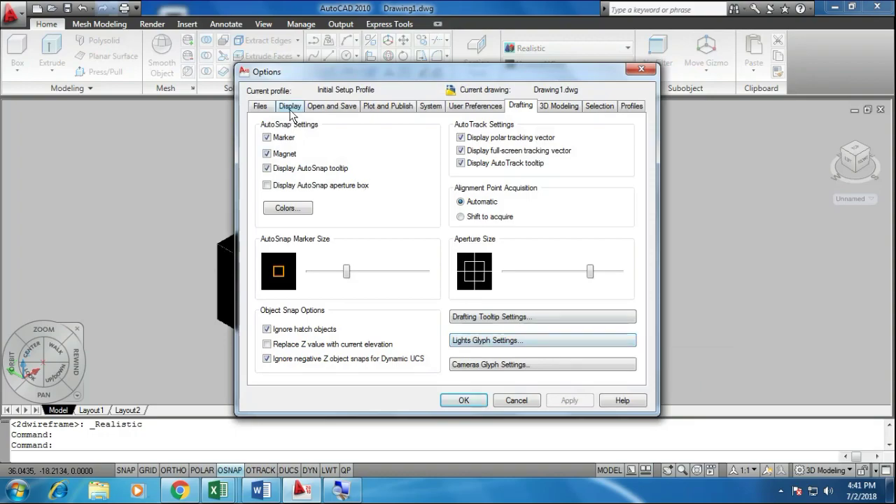
click(289, 106)
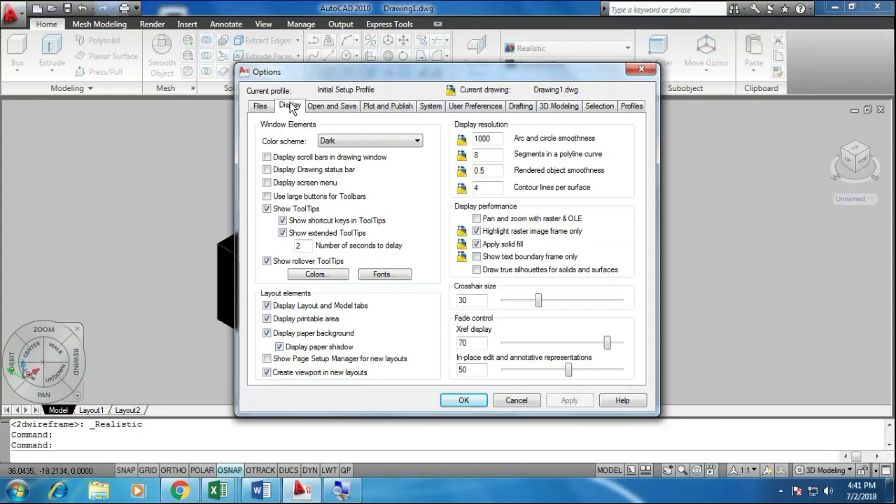
click(327, 275)
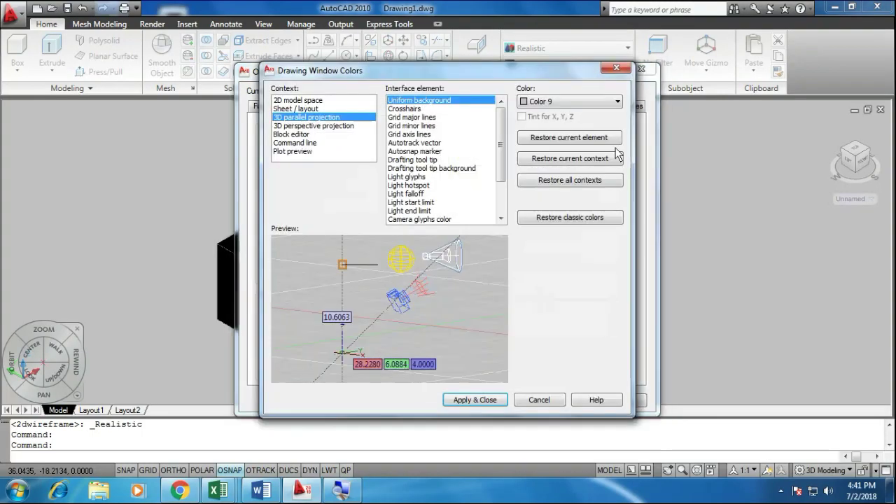
click(564, 102)
click(542, 186)
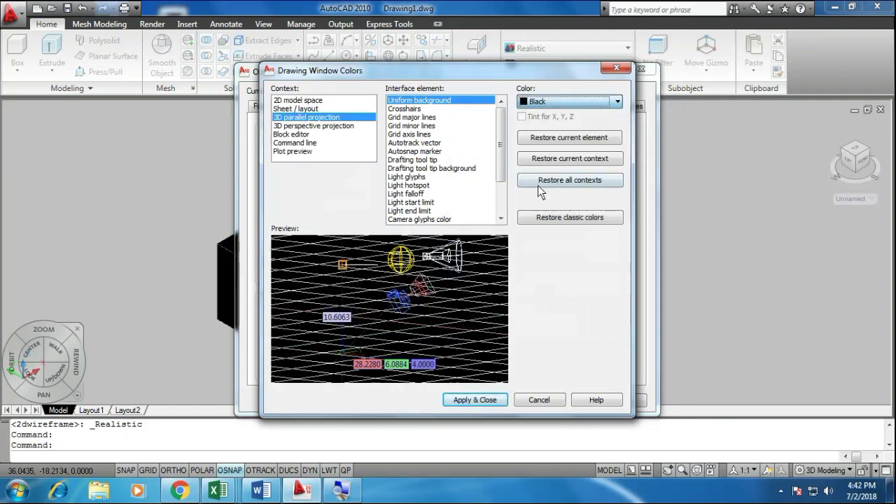
click(492, 396)
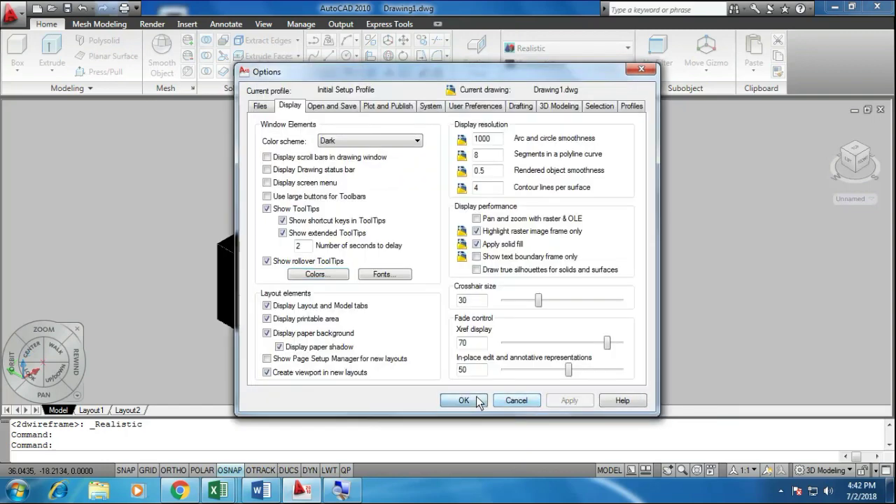
click(477, 401)
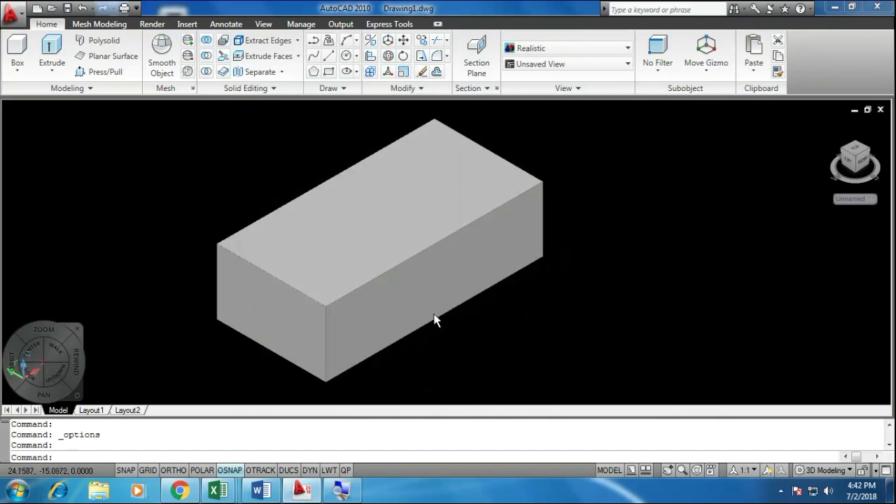
scroll(457, 308, up, 1)
scroll(456, 308, up, 3)
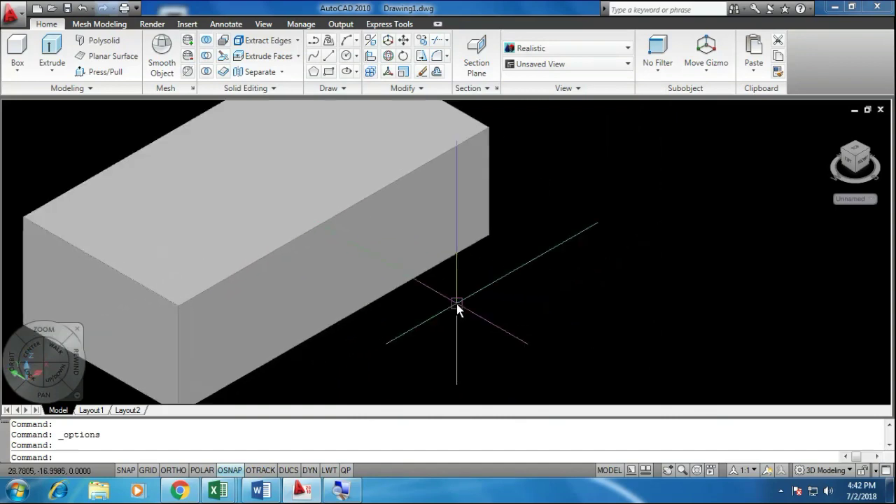
scroll(484, 327, down, 3)
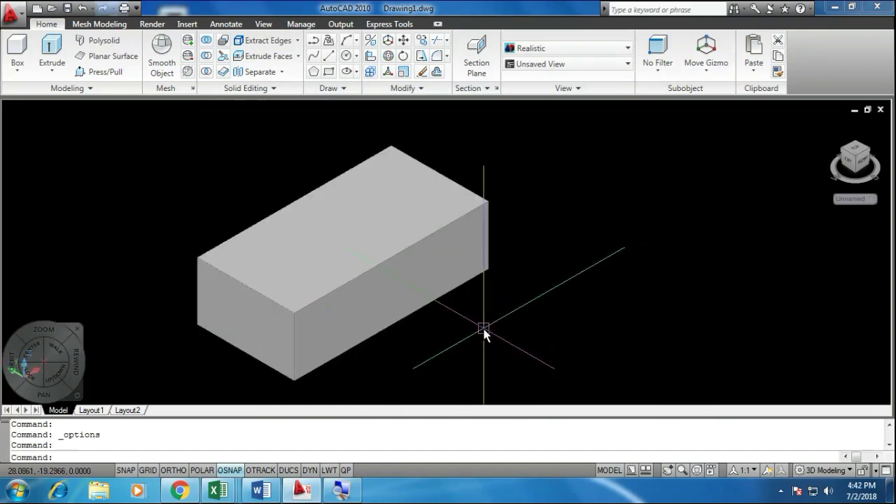
Shell the 20 × 10 × 6 box with no faces removed, entering the wall offset distance
click(281, 71)
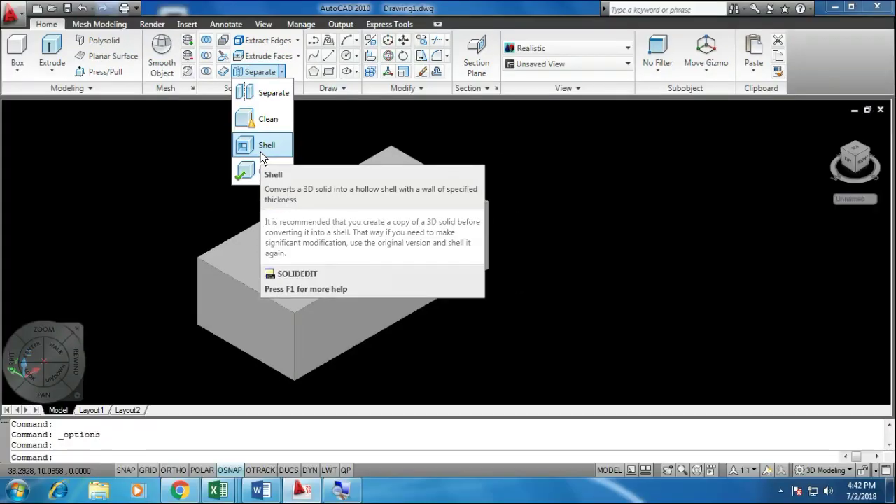
click(260, 156)
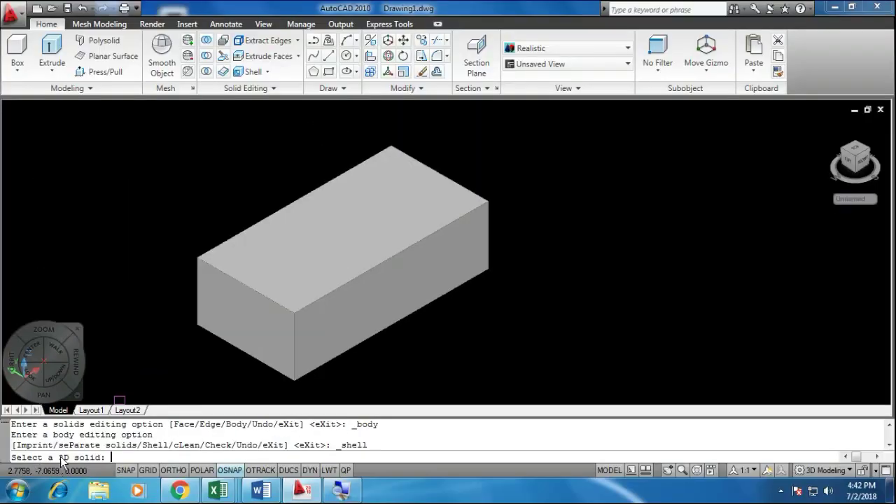
click(292, 302)
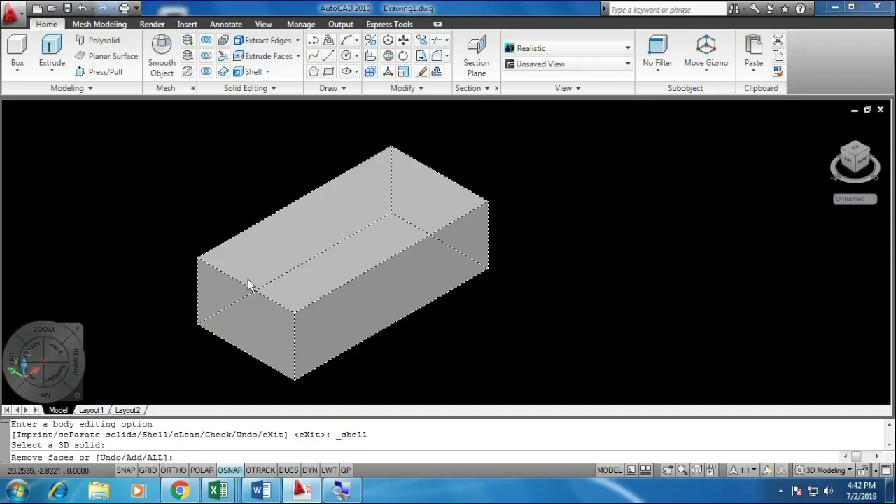
right_click(174, 233)
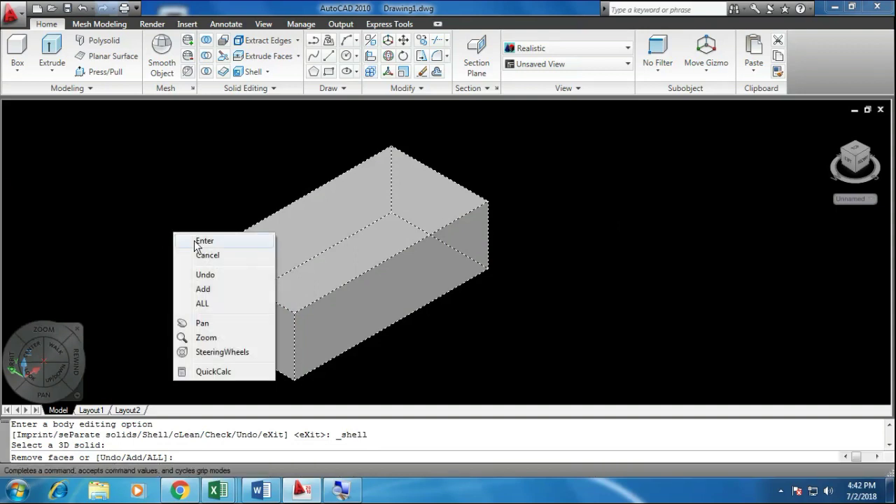
click(200, 241)
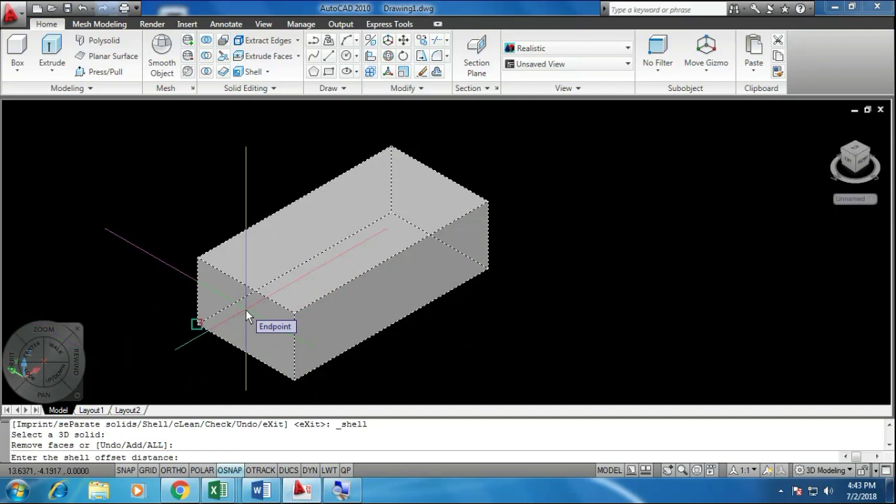
text(0.5)
key(Return)
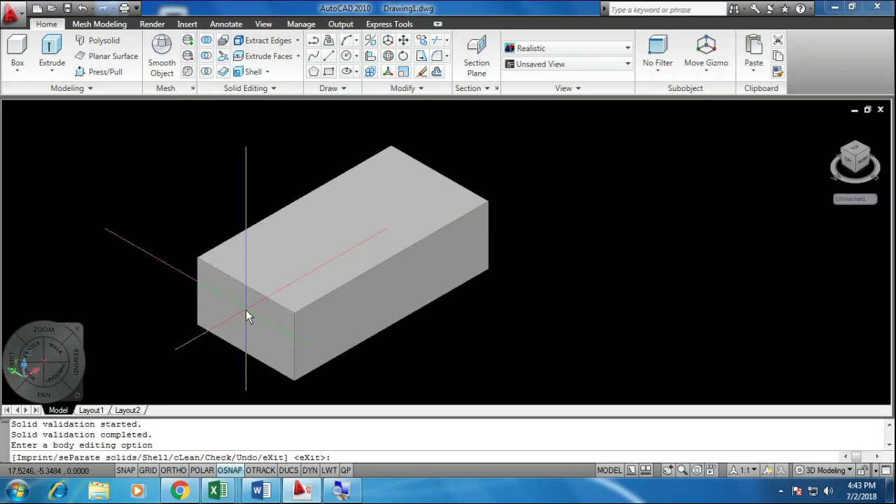
key(Return)
key(Return)
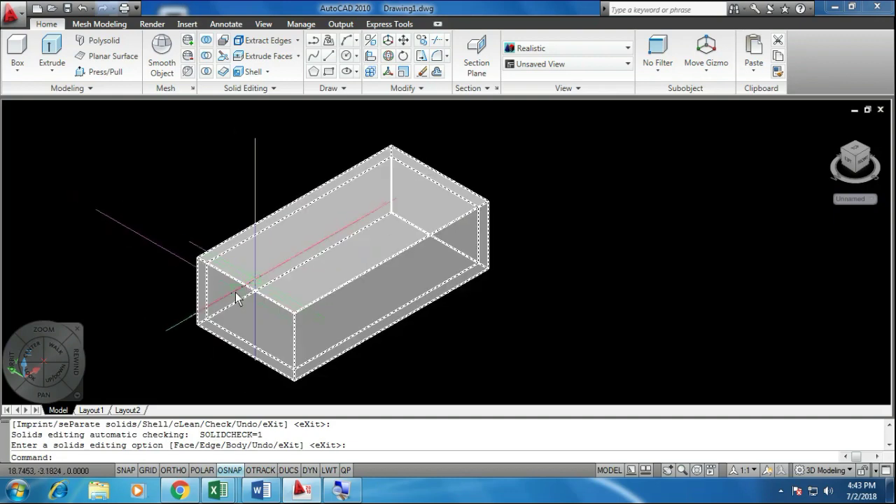
scroll(230, 290, up, 3)
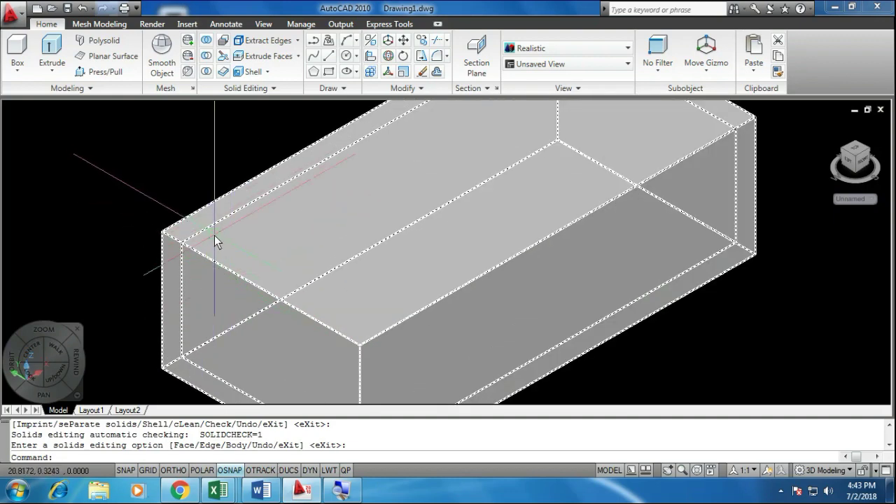
scroll(215, 241, down, 2)
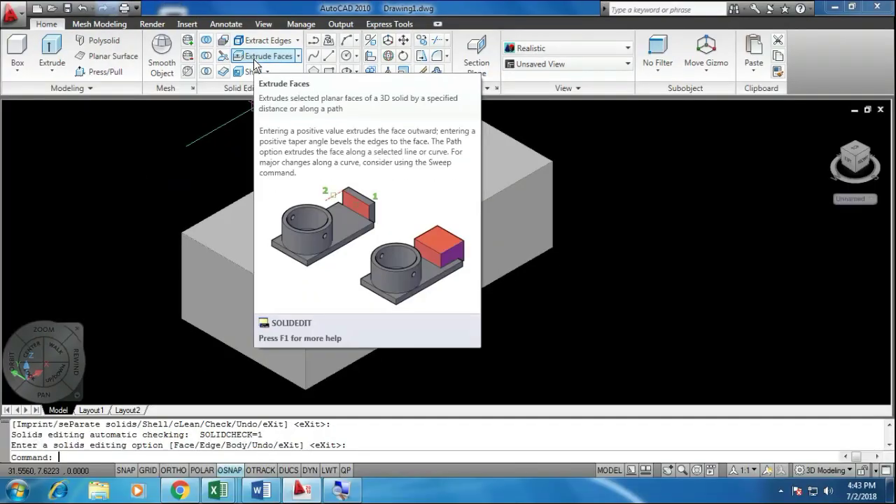
click(266, 57)
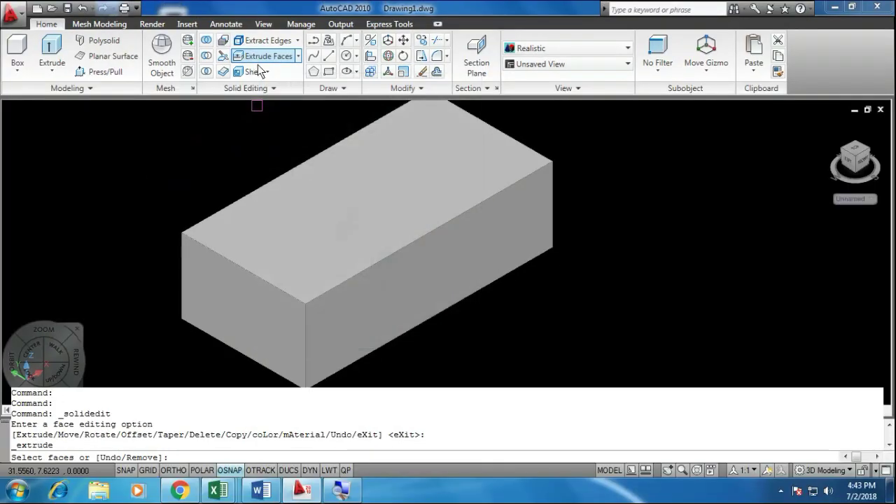
click(283, 228)
right_click(291, 229)
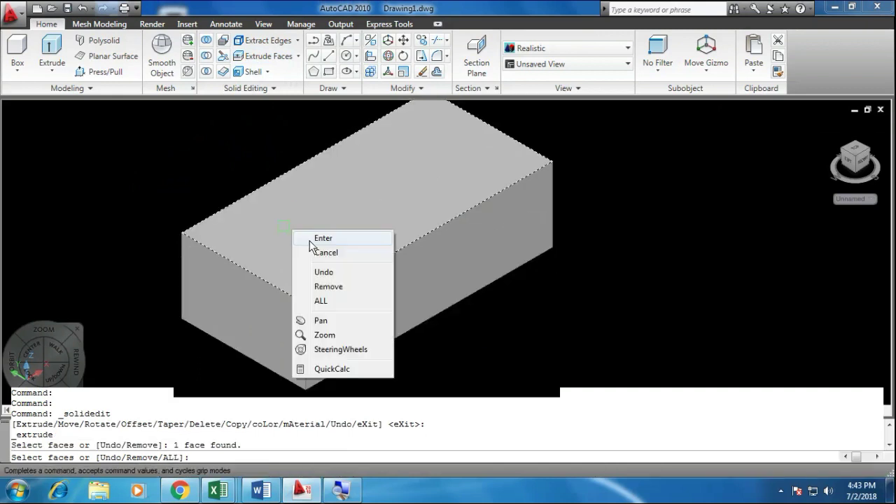
click(312, 238)
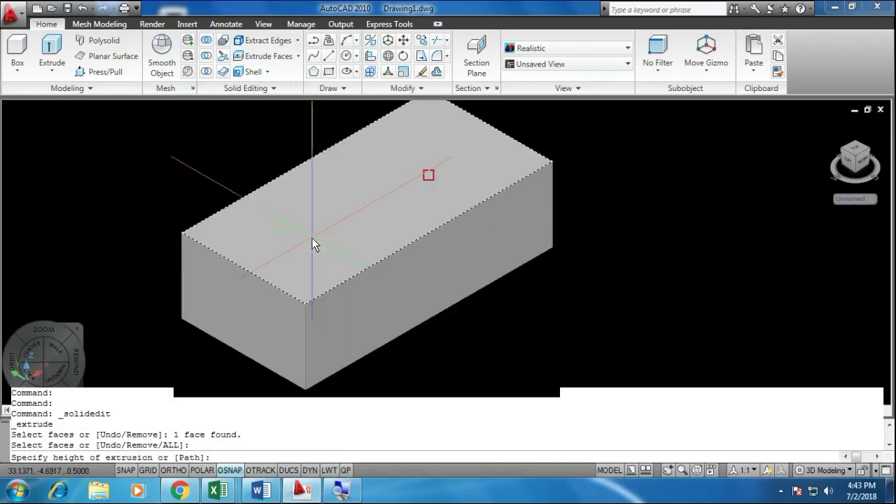
text(-0.5)
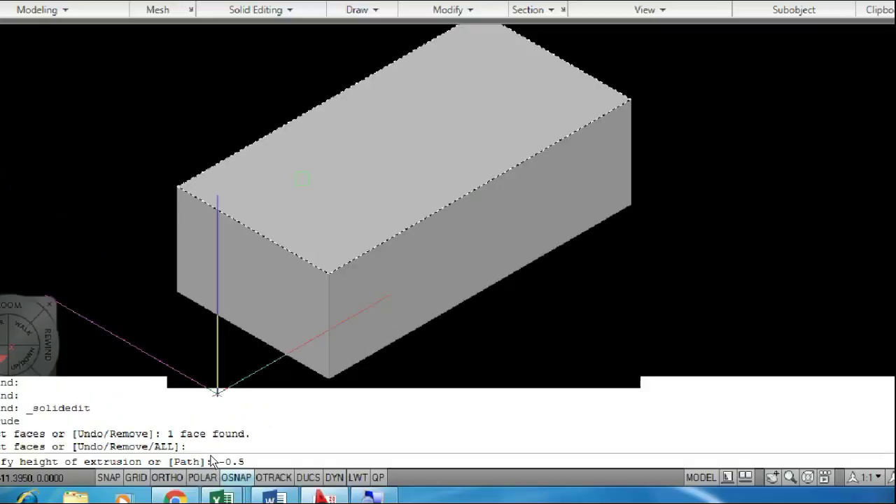
key(Return)
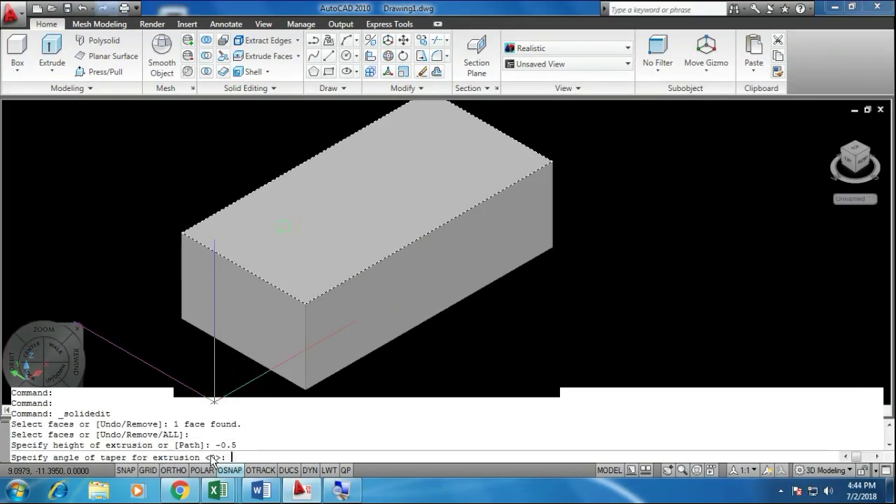
key(Return)
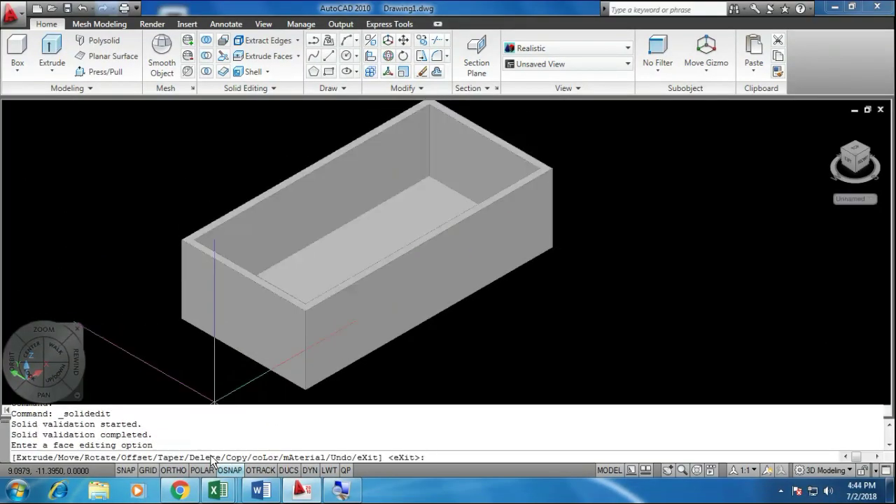
key(Escape)
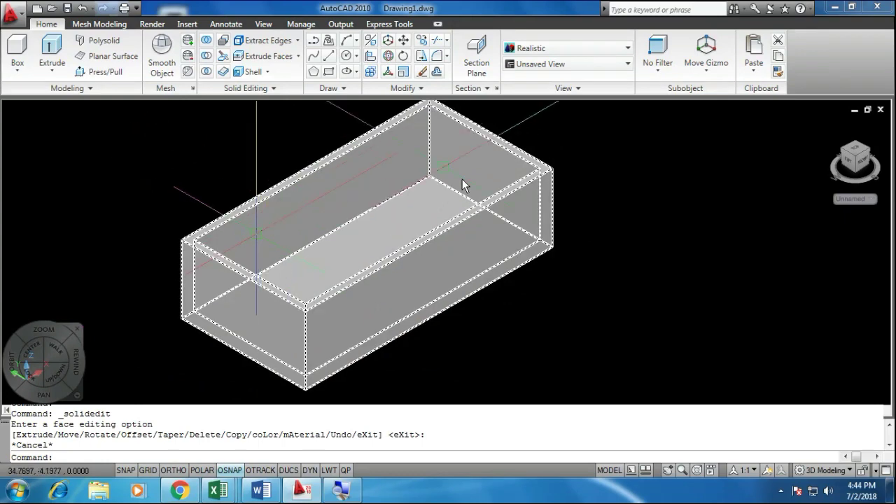
key(ctrl+z)
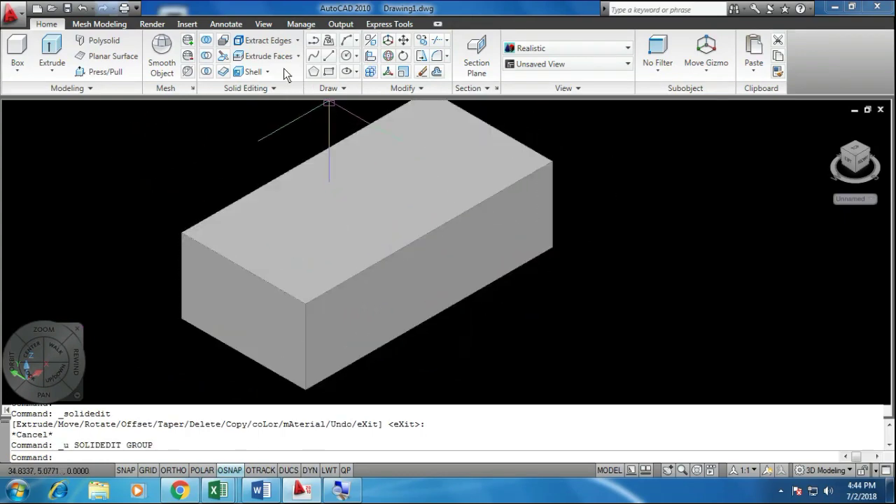
click(268, 57)
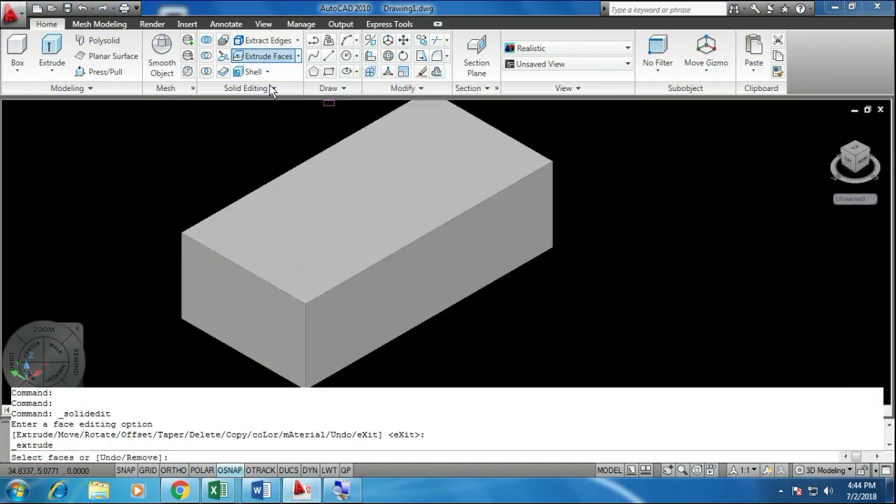
click(361, 306)
right_click(359, 306)
click(373, 313)
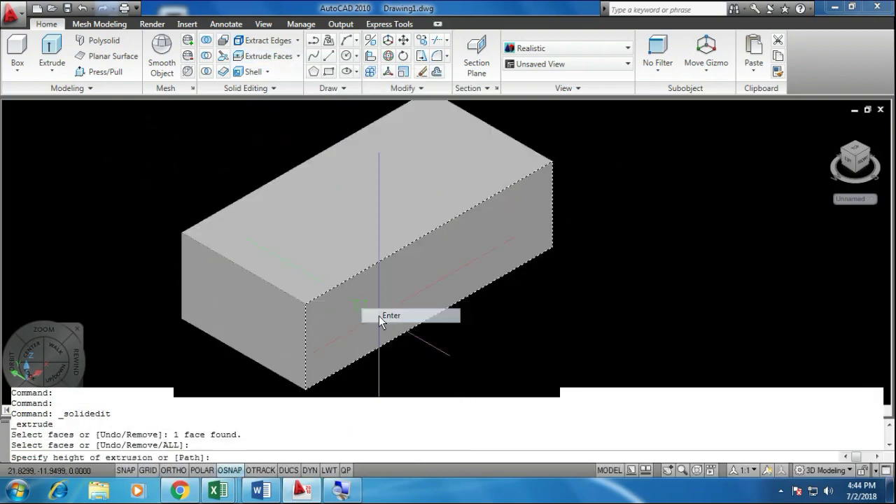
text(0.5)
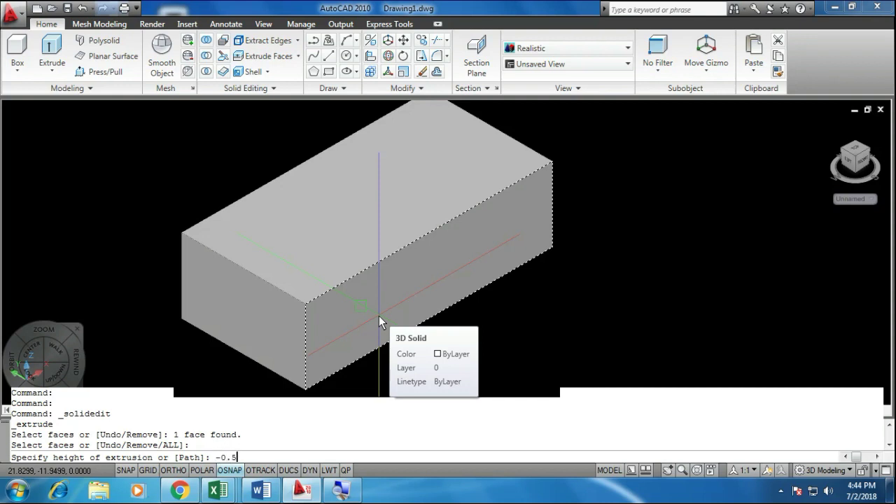
key(Return)
key(Return)
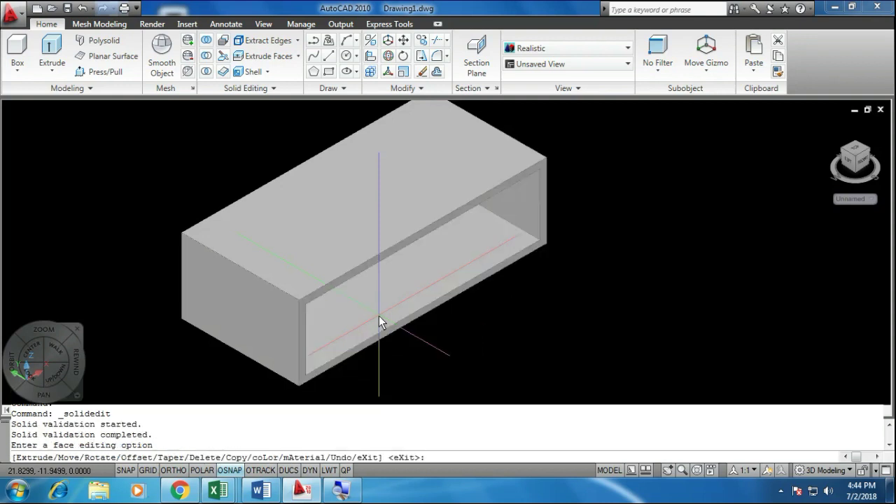
key(Escape)
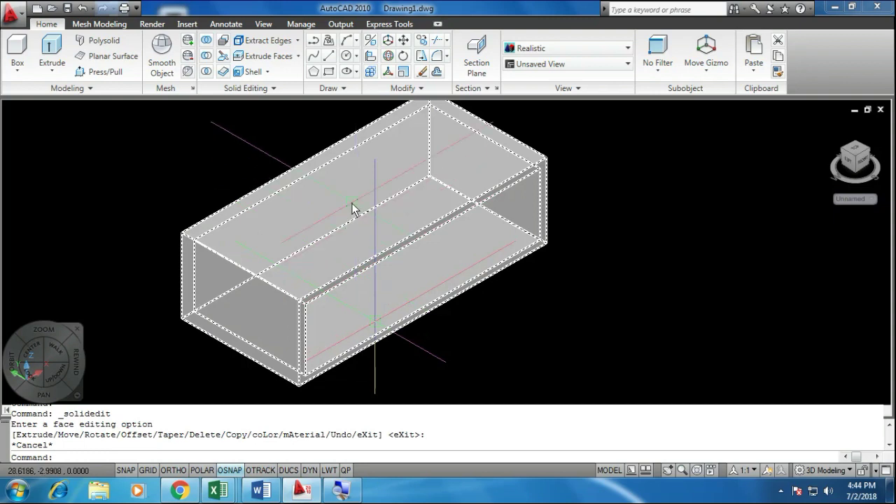
key(ctrl+z)
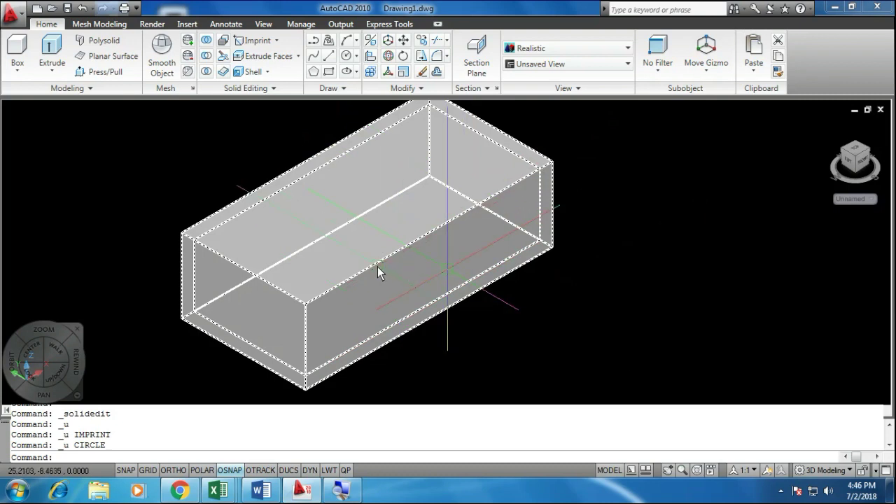
Delete the box and draw a radius-10 circle in its place
key(ctrl+a)
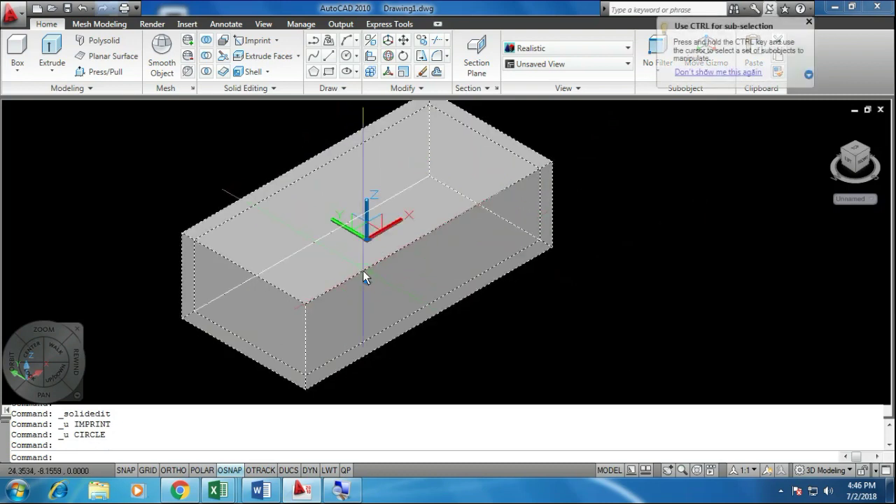
key(Delete)
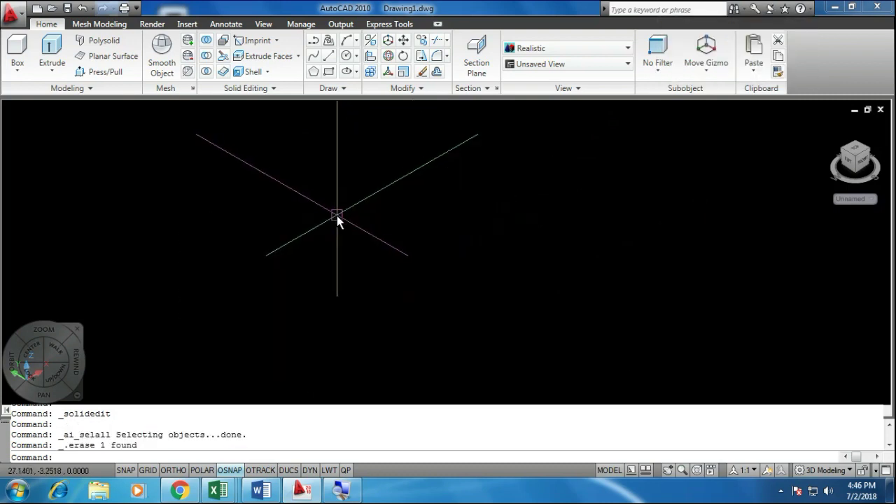
text(c)
key(Return)
click(319, 273)
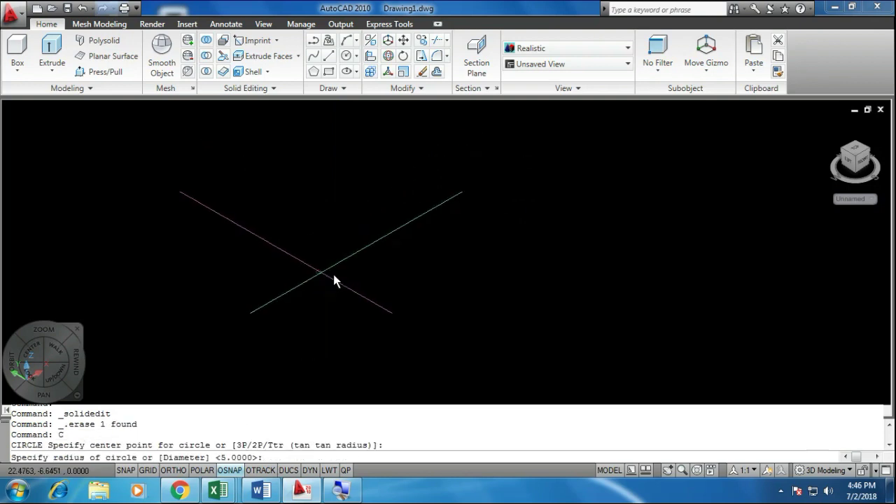
text(10)
key(Return)
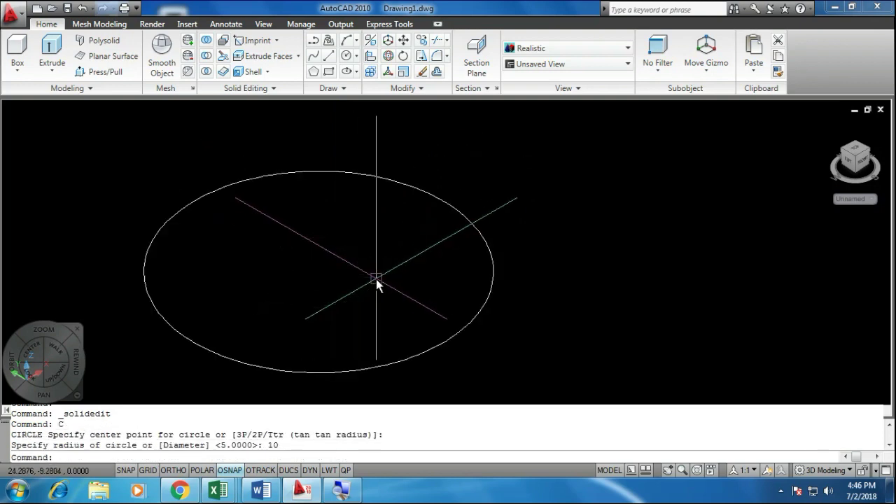
scroll(431, 347, down, 4)
Extrude the radius-10 circle to a height of 6, forming a cylinder
text(E)
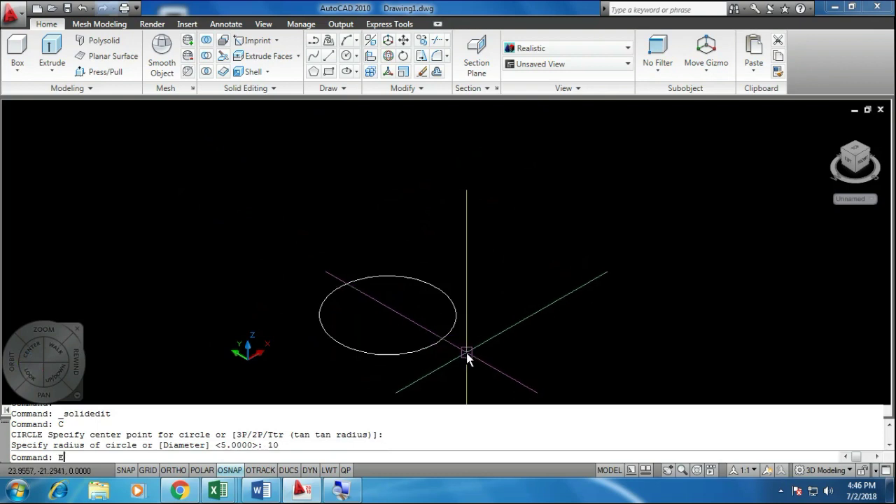
text(XT)
key(Return)
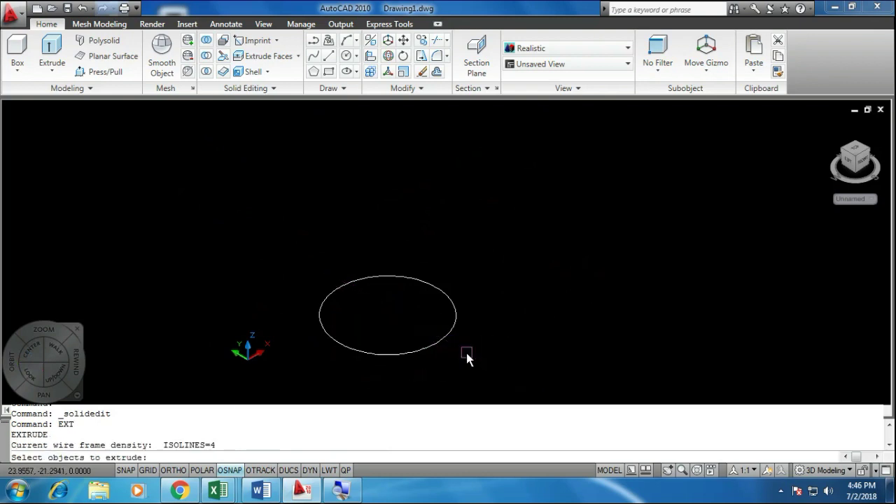
click(347, 350)
key(Return)
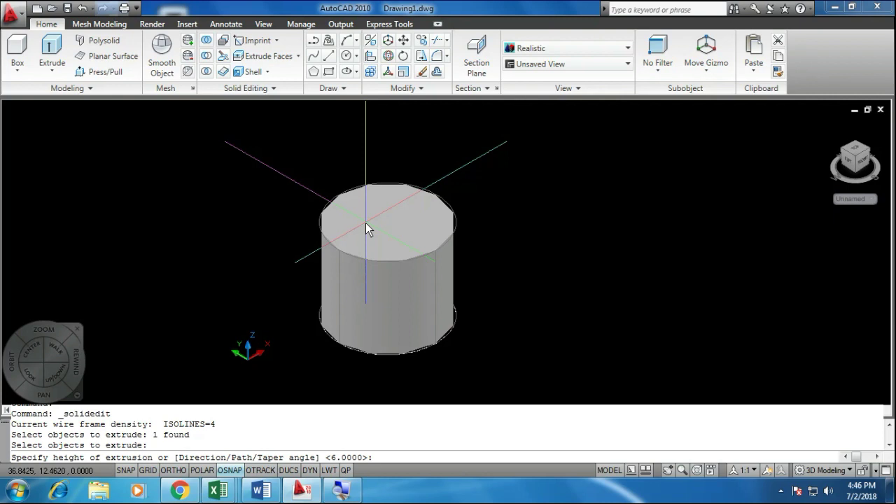
text(6)
key(Return)
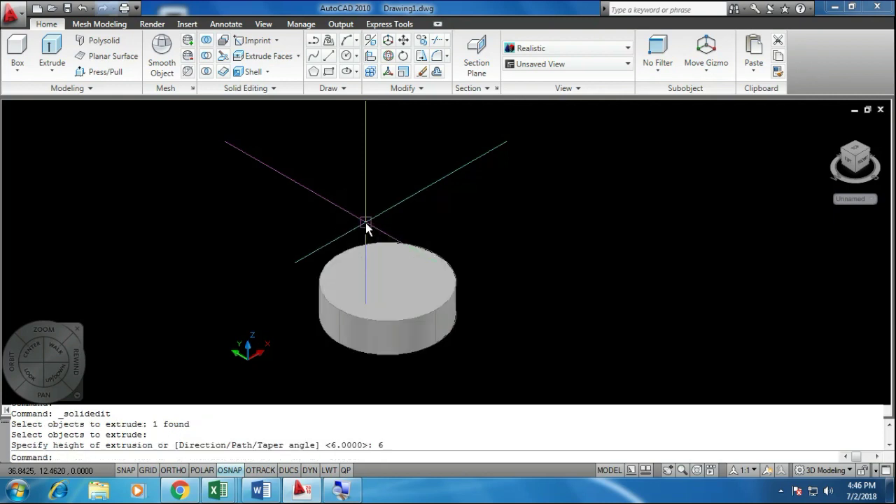
scroll(406, 263, up, 1)
scroll(518, 315, up, 2)
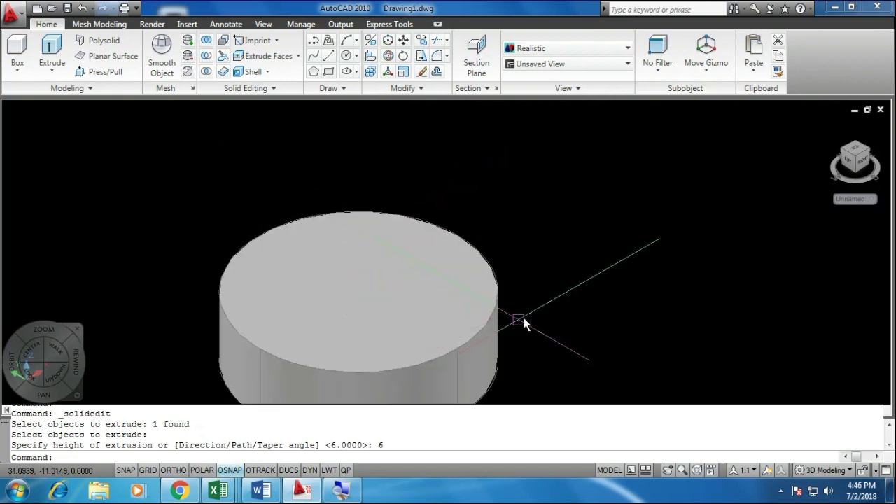
scroll(340, 219, down, 2)
scroll(441, 298, up, 2)
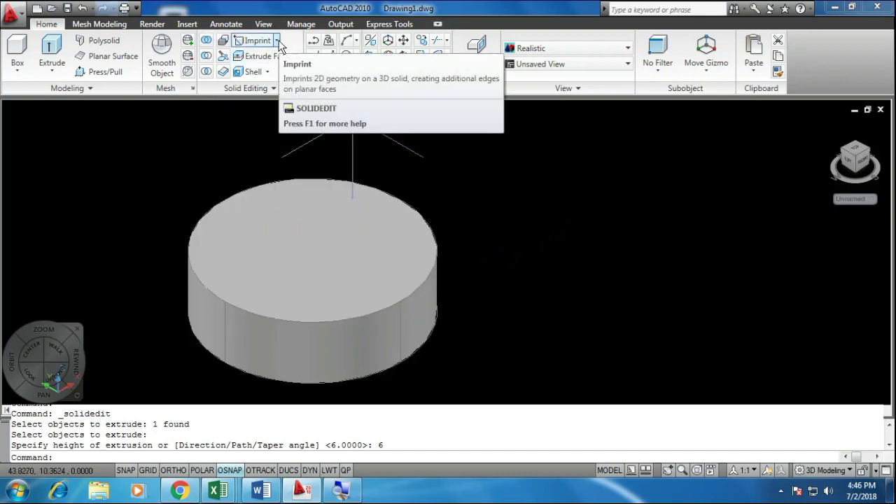
click(299, 55)
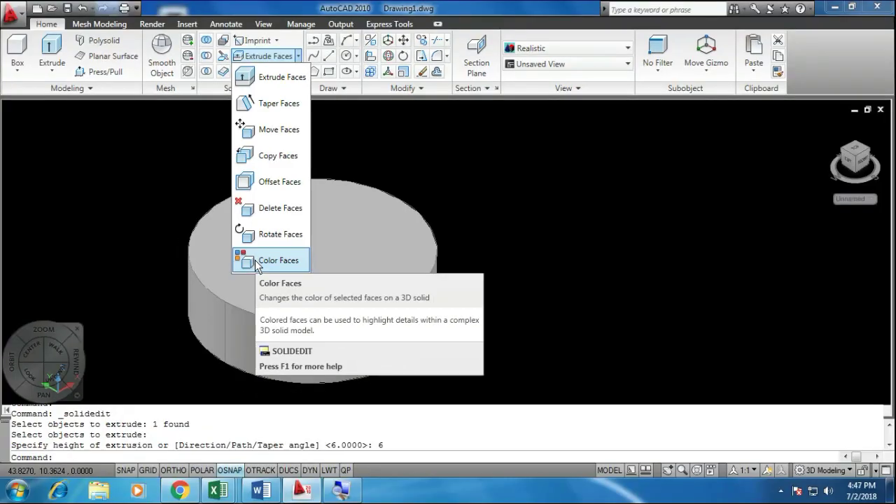
click(256, 261)
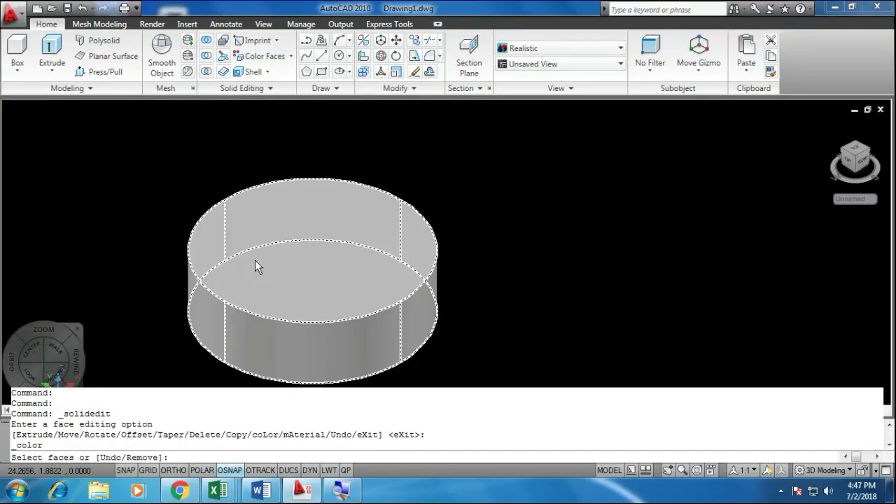
click(317, 284)
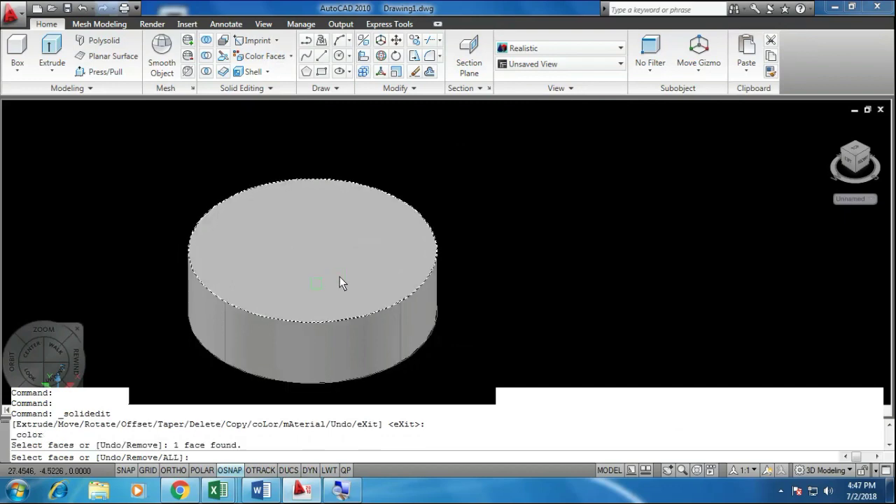
right_click(340, 282)
click(357, 284)
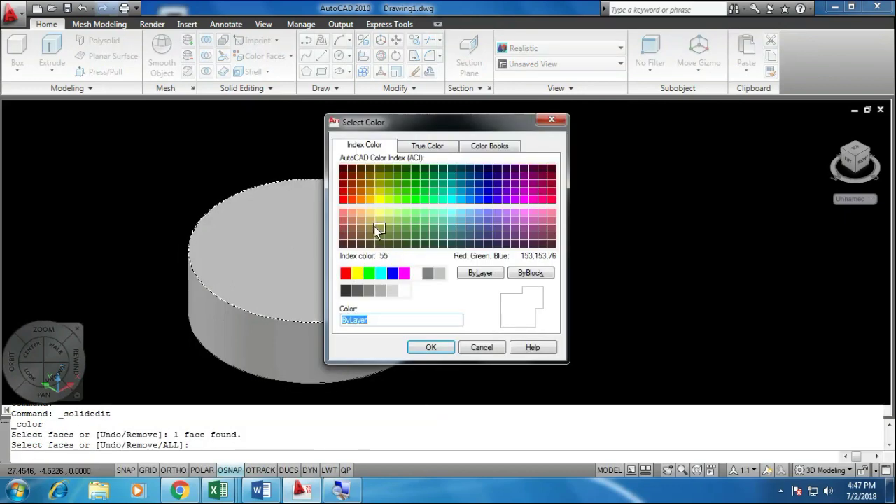
click(374, 226)
click(430, 347)
key(Escape)
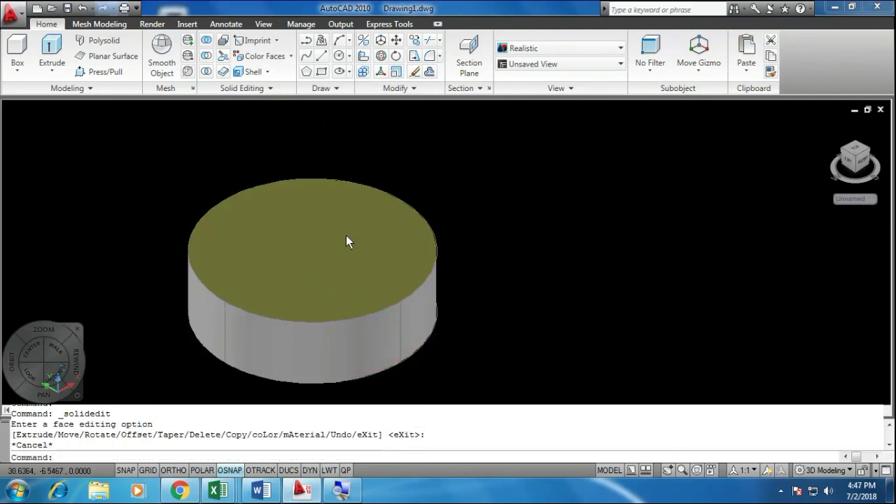
key(ctrl+z)
click(350, 259)
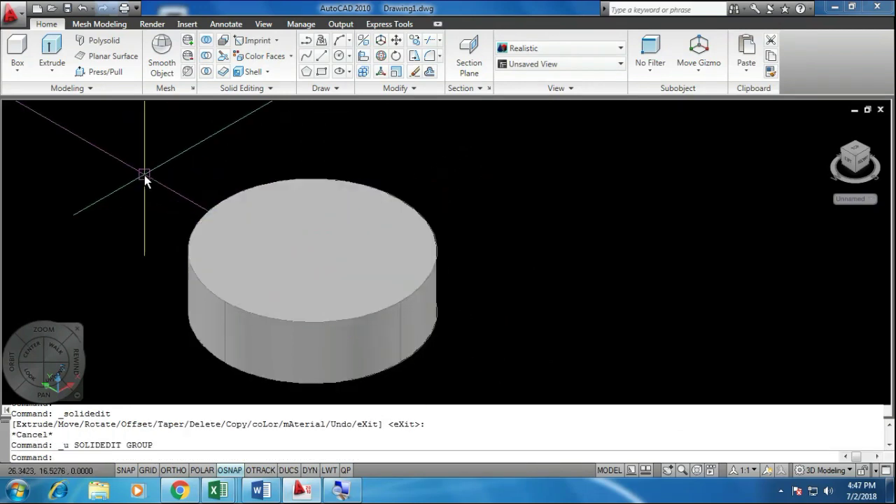
text(C)
Snap three circles to the cylinder's top-face centre with radii 8, 6 and 4
key(Return)
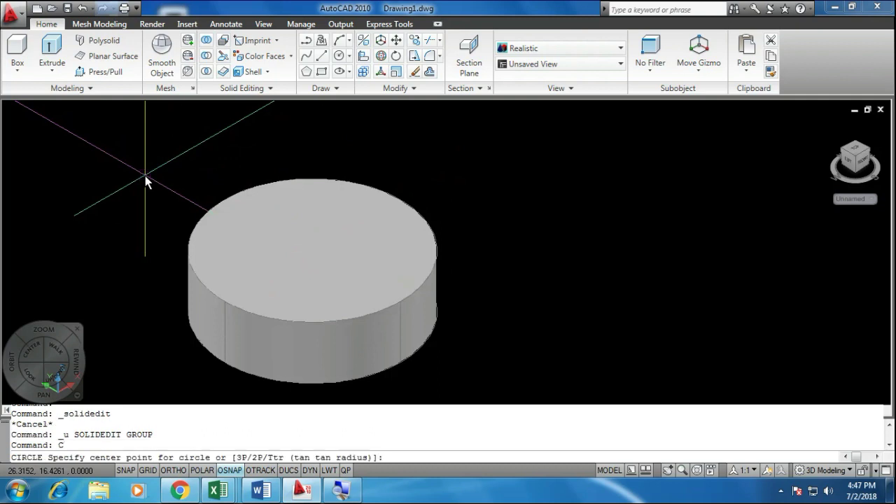
click(311, 253)
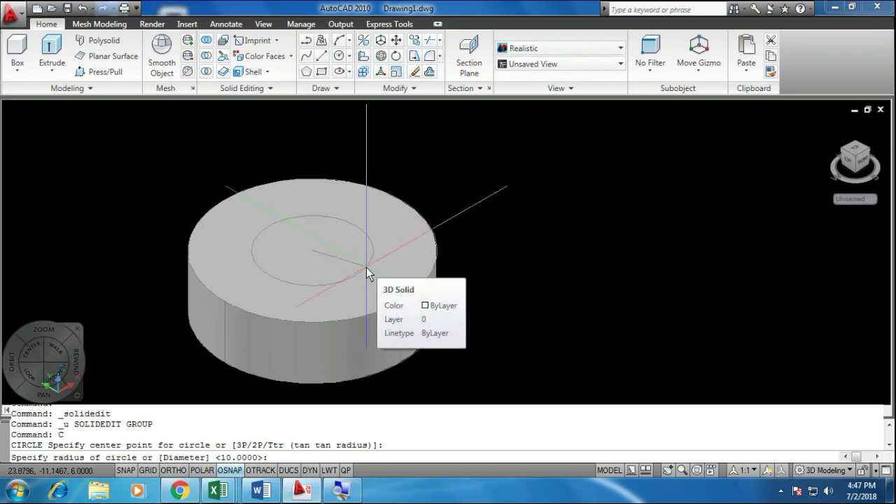
text(8)
key(Return)
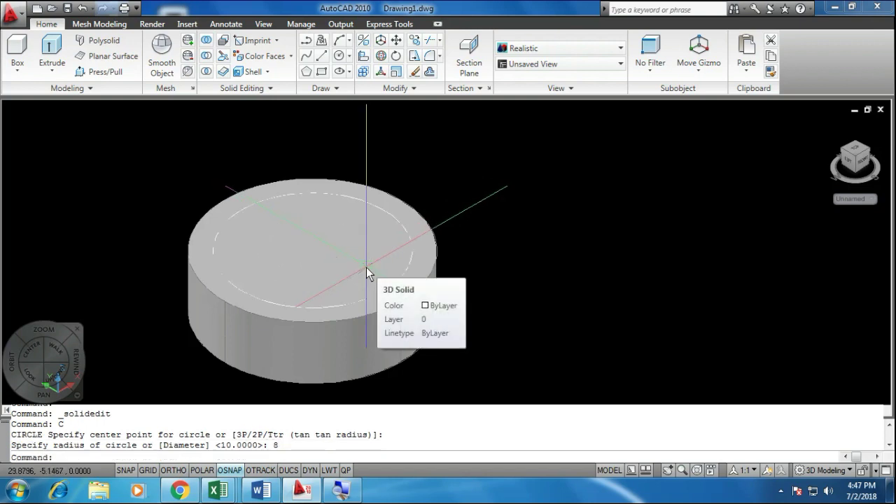
key(Return)
click(312, 250)
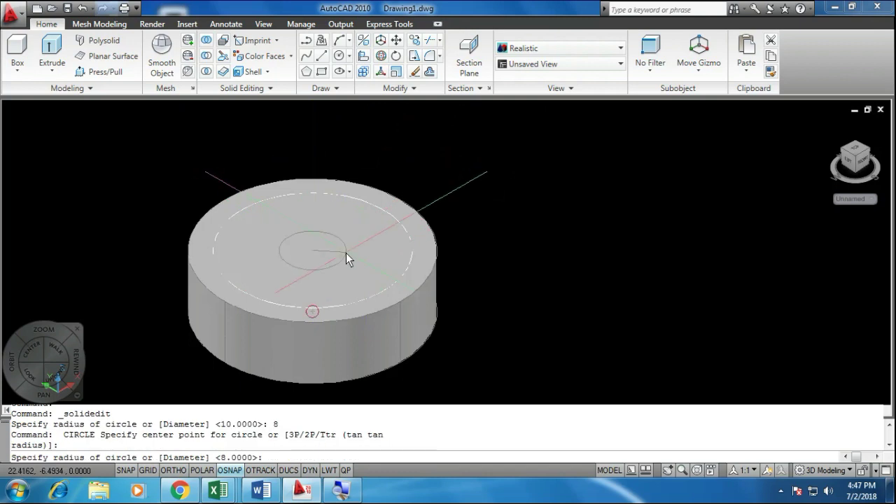
text(6)
key(Return)
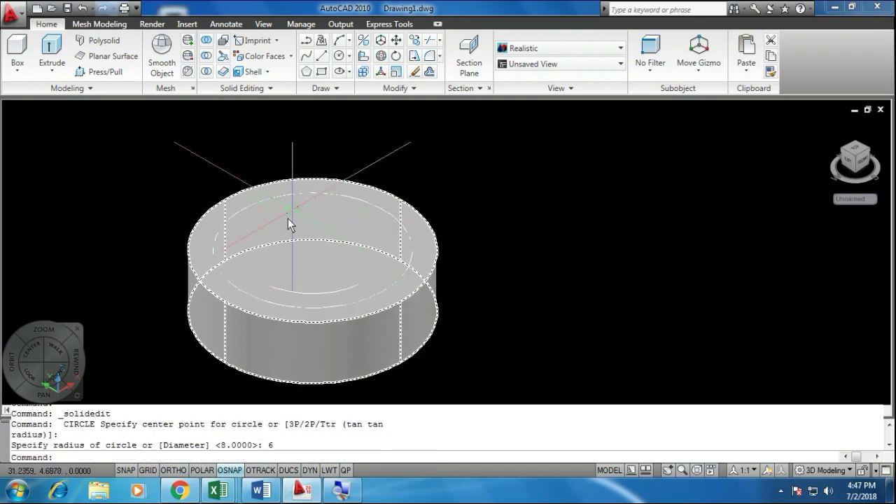
key(Return)
click(316, 253)
text(4)
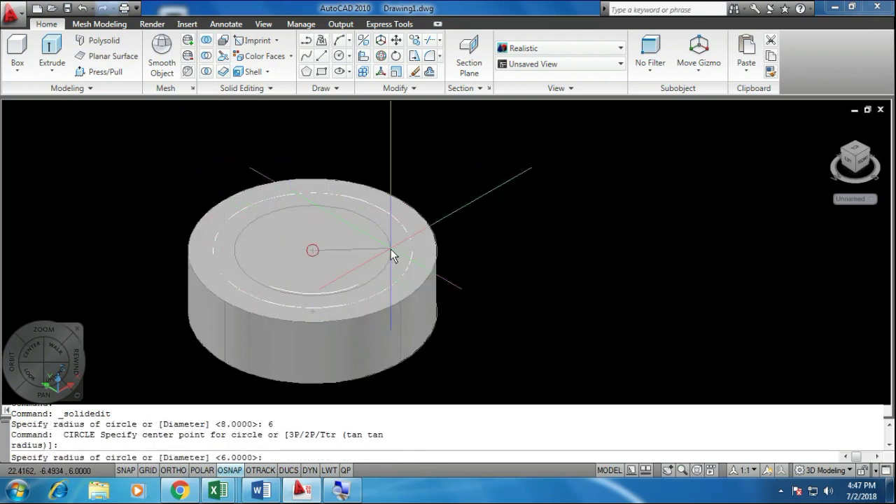
key(Return)
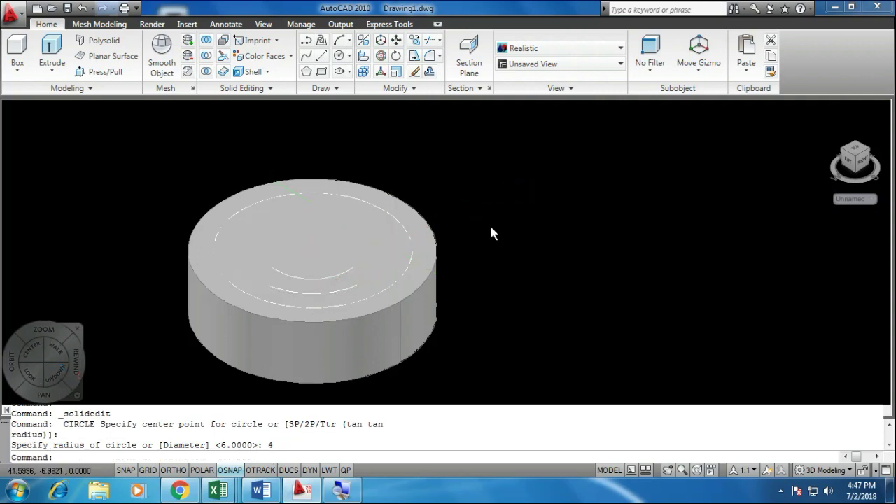
scroll(371, 245, down, 1)
scroll(471, 258, up, 2)
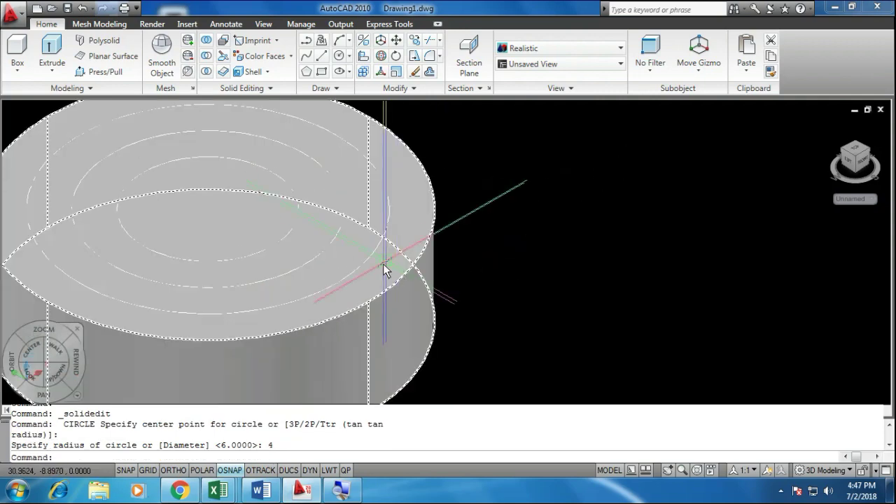
scroll(438, 266, down, 2)
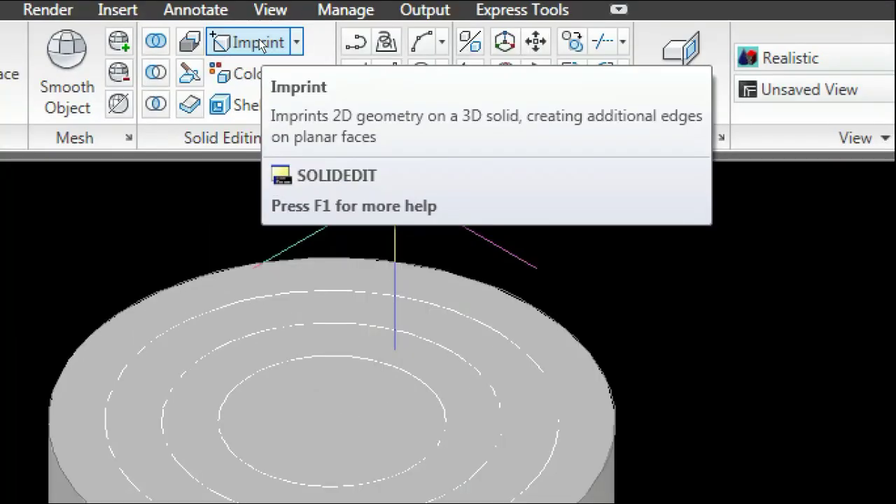
Imprint the outer circle onto the cylinder, deleting the source circle
click(266, 42)
click(279, 45)
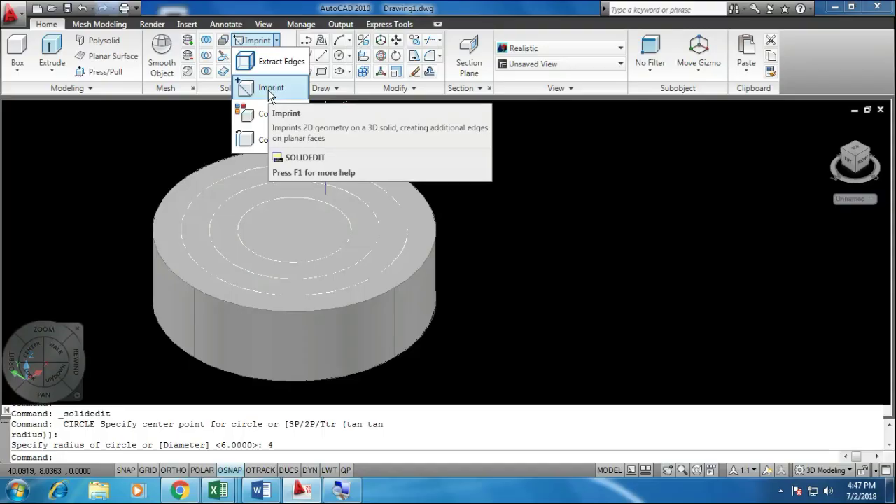
click(268, 90)
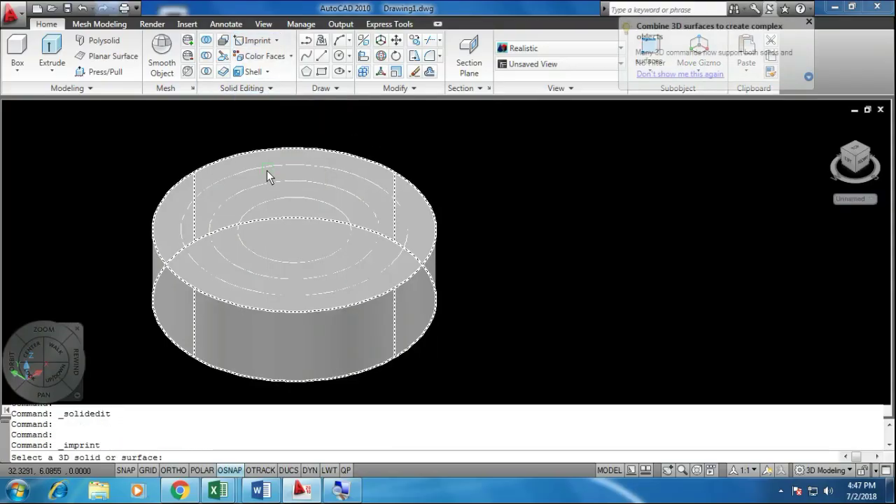
scroll(243, 176, up, 2)
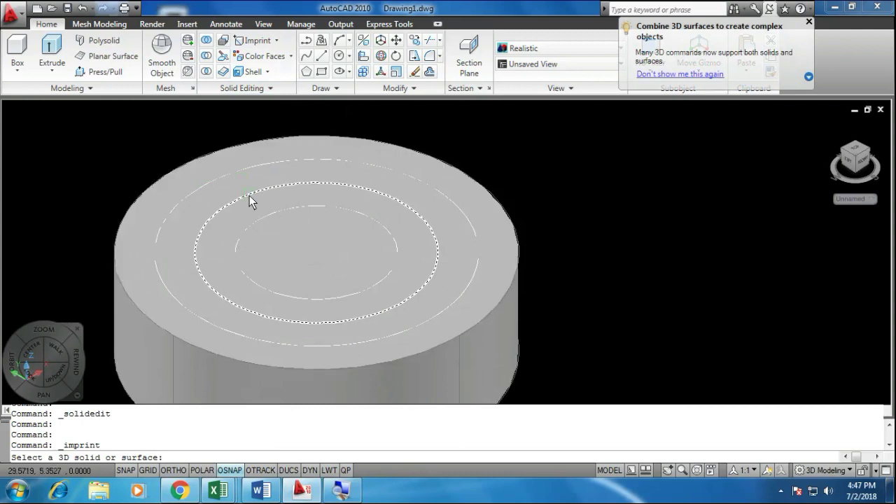
click(148, 204)
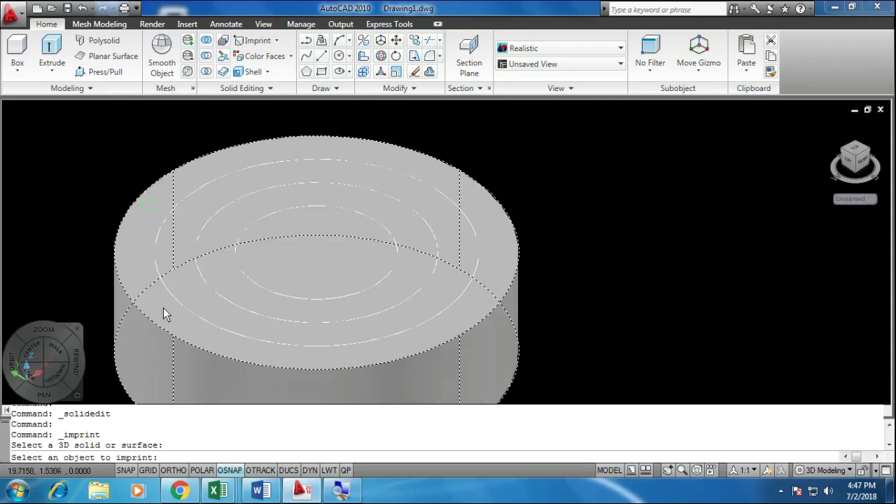
click(175, 299)
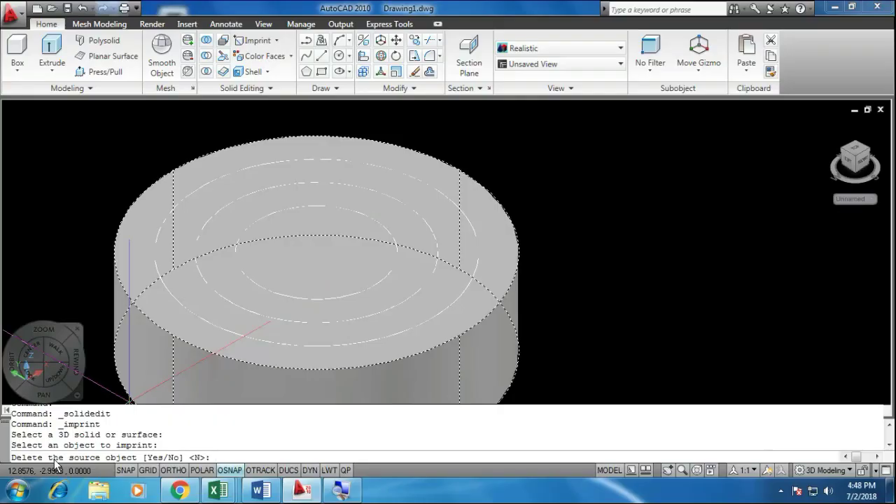
text(Y)
key(Return)
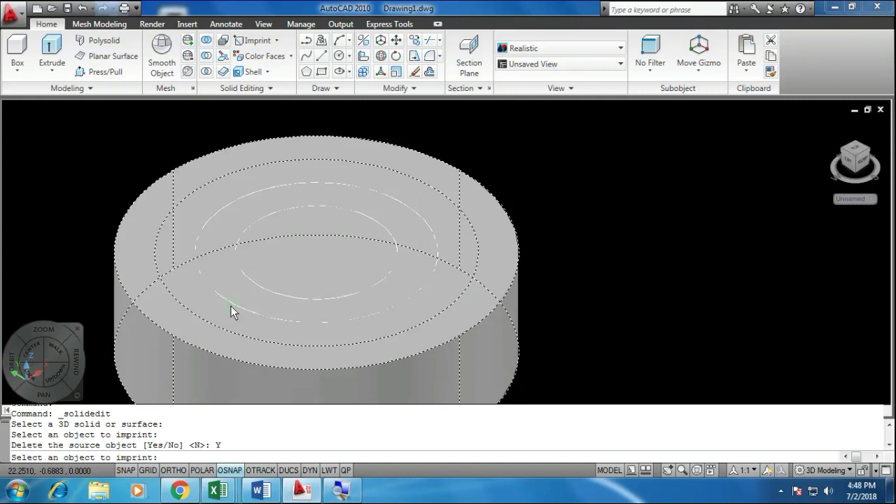
Imprint the middle and innermost circles as well, deleting their originals
click(243, 311)
text(Y)
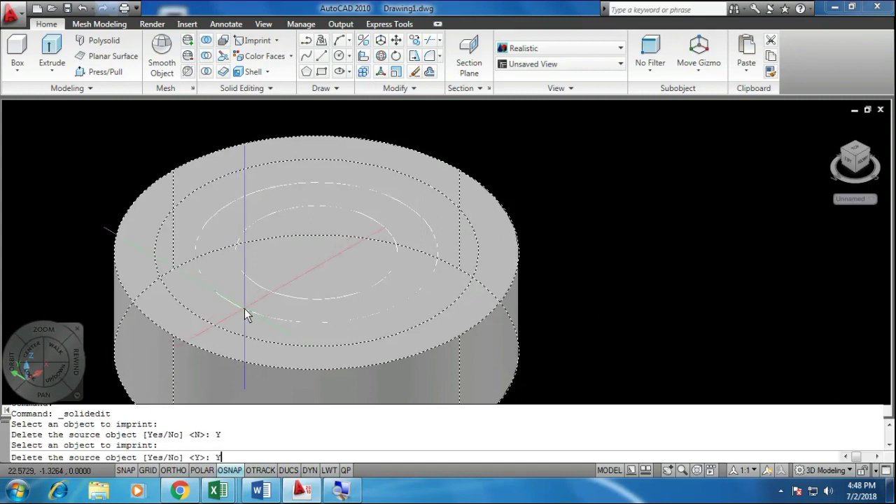
key(Return)
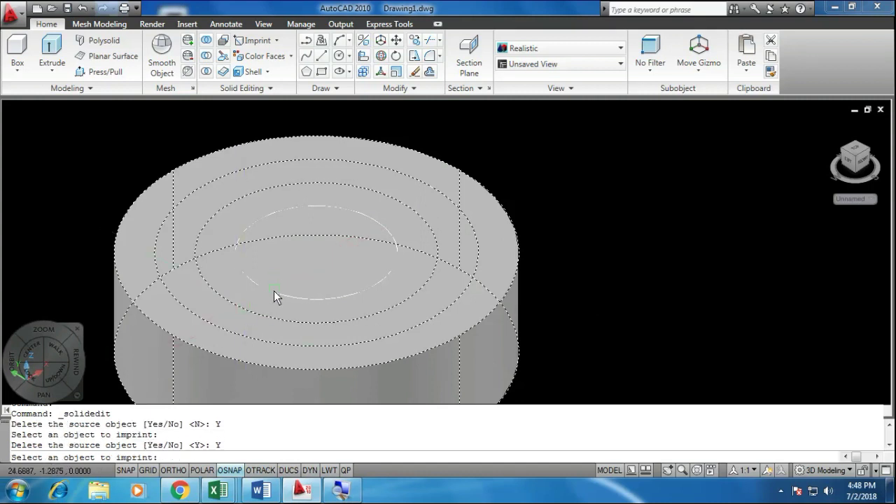
click(274, 294)
text(Y)
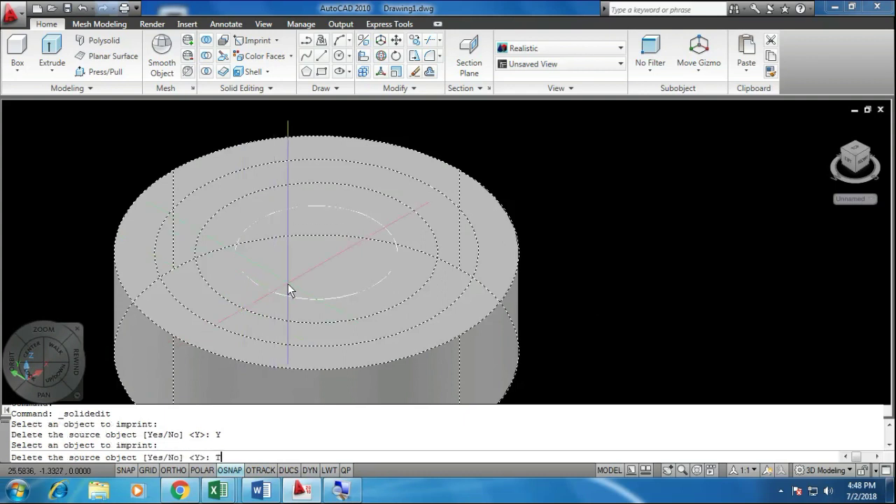
key(Return)
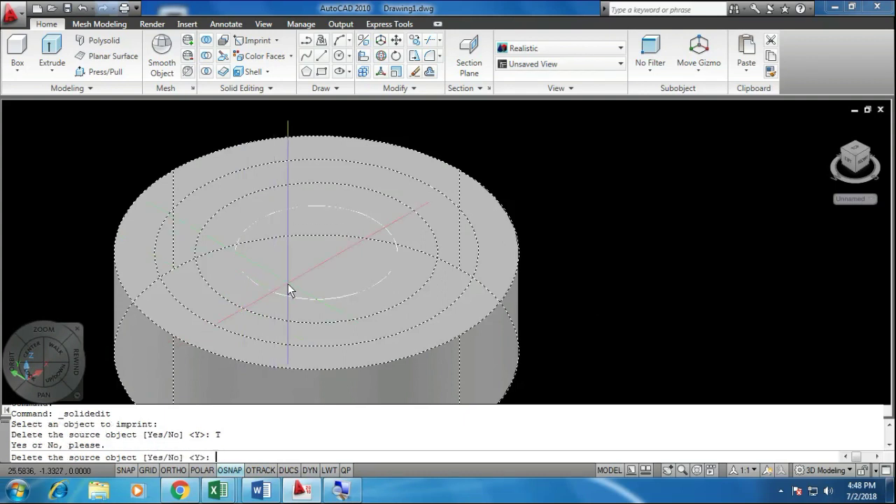
key(Return)
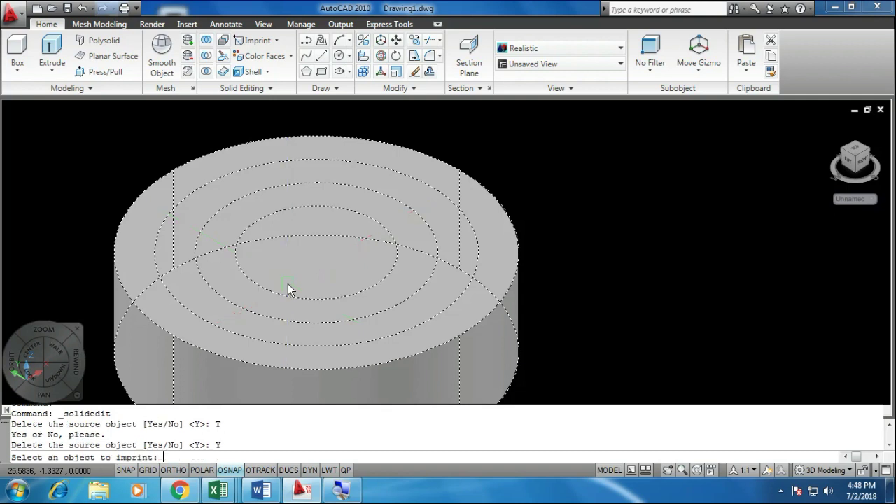
key(Return)
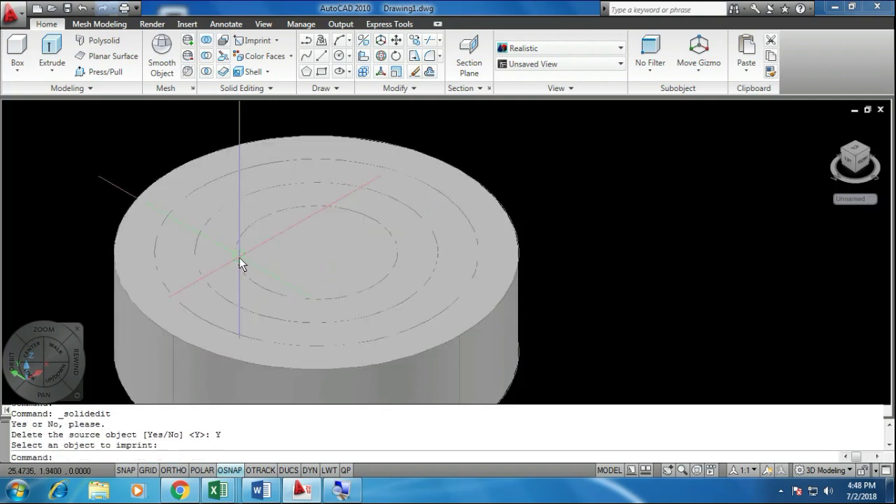
key(Escape)
click(200, 305)
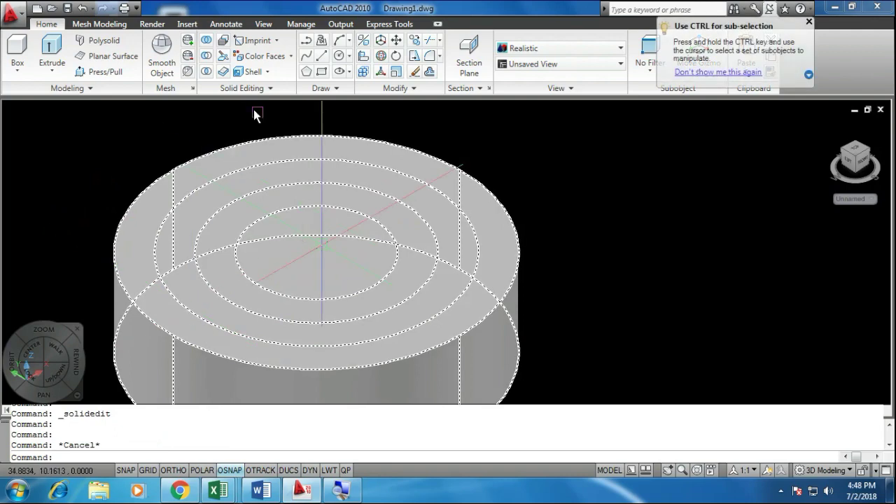
Colour the outer top-face ring olive (colour 45)
key(Escape)
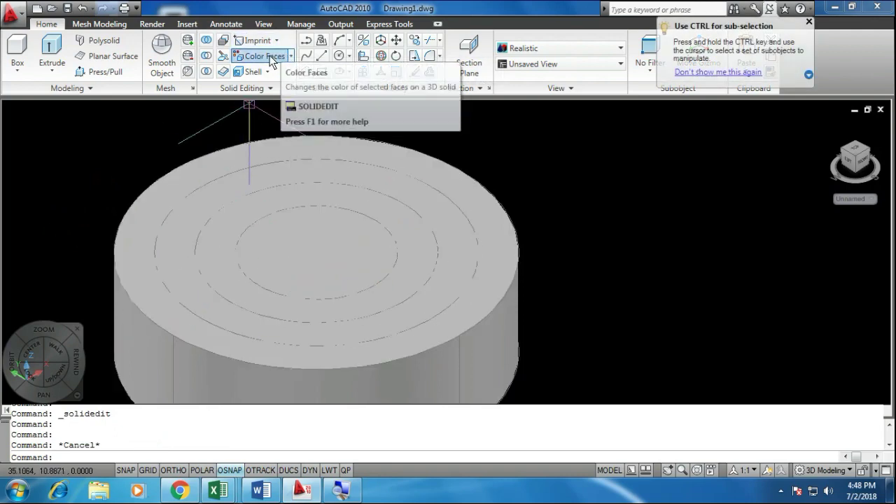
click(268, 56)
click(157, 303)
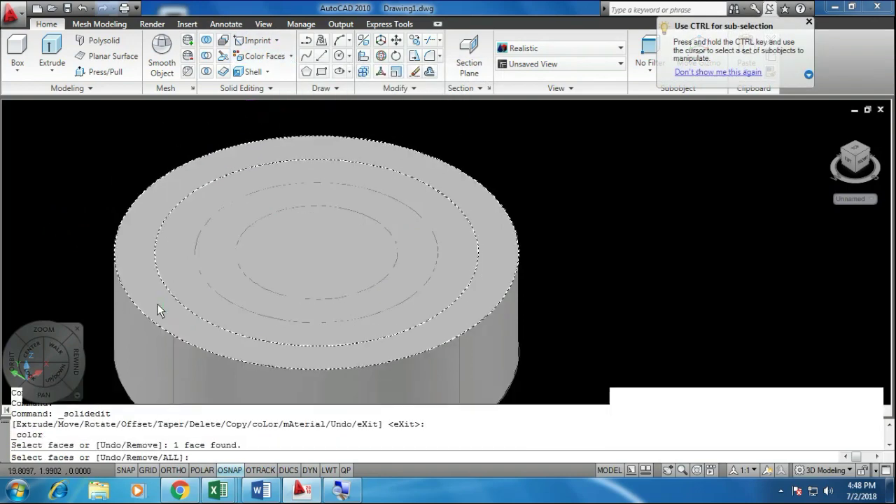
right_click(167, 305)
click(189, 312)
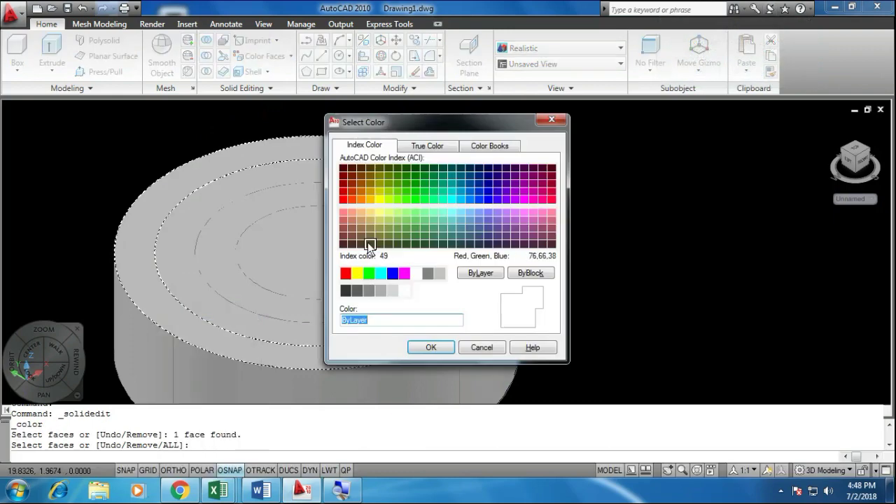
click(367, 231)
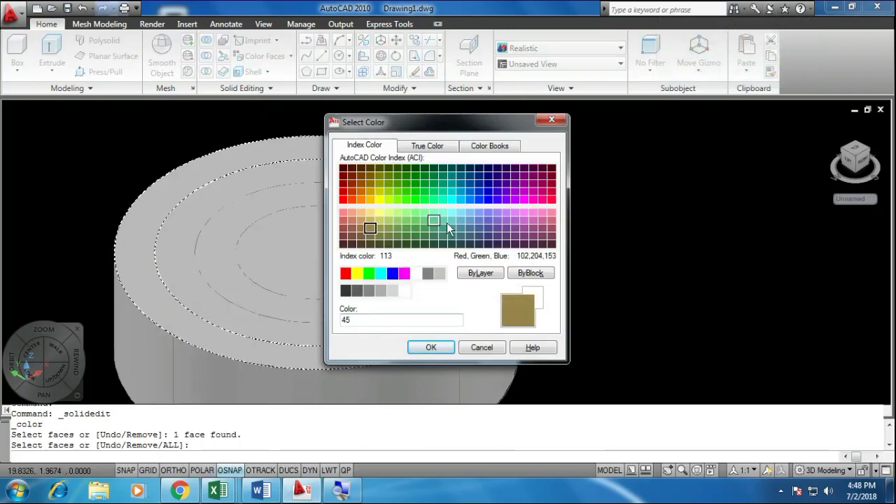
click(431, 347)
key(Escape)
Colour the second ring orange (colour 33)
click(258, 55)
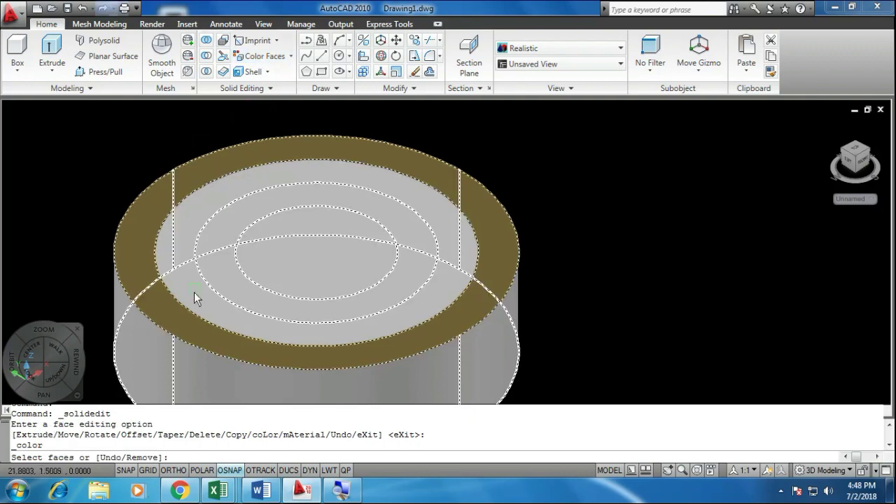
click(198, 308)
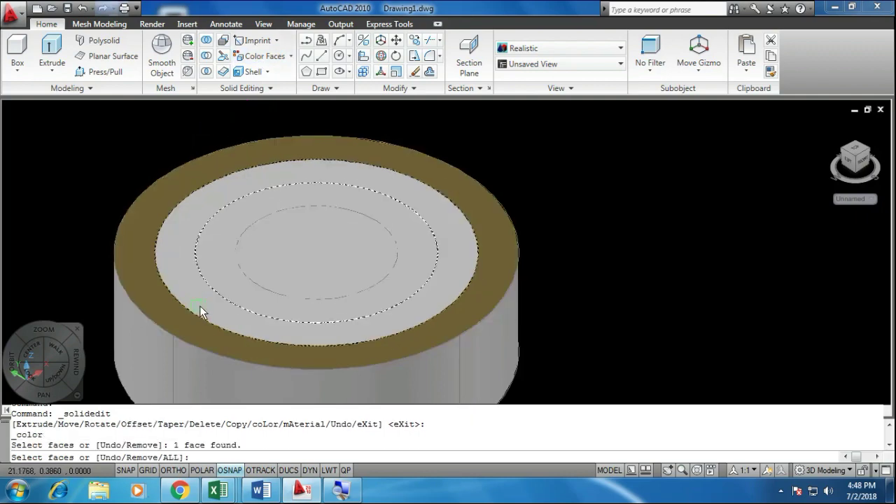
right_click(199, 308)
click(217, 313)
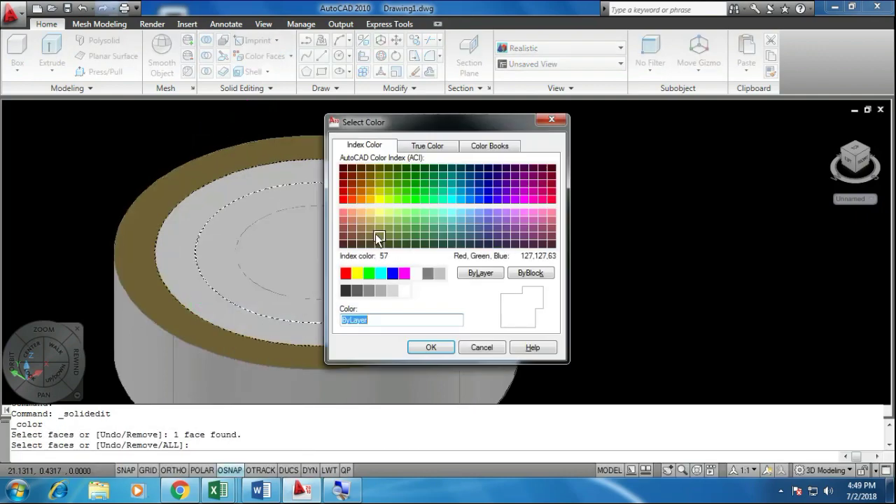
click(361, 220)
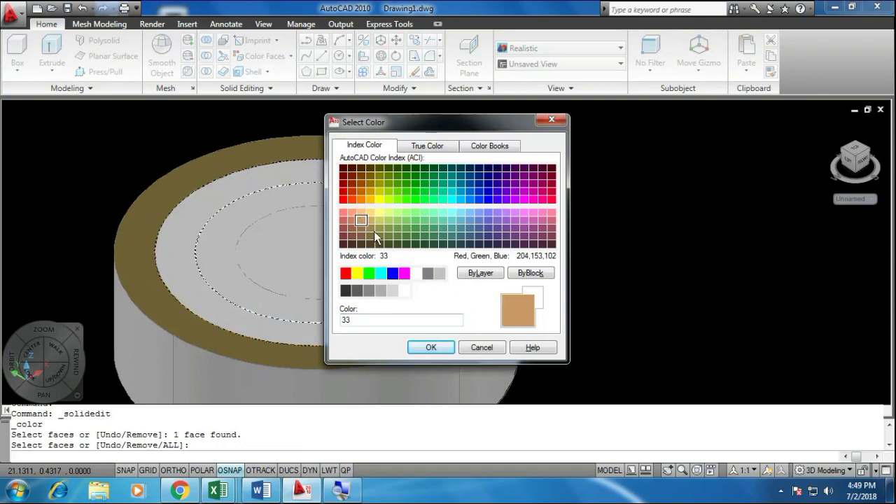
click(430, 347)
key(Escape)
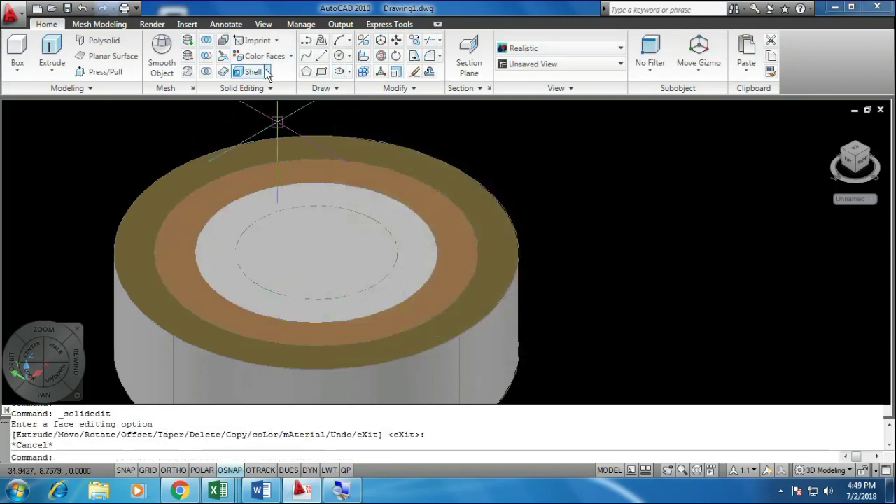
Colour the third ring green (colour 83)
click(264, 56)
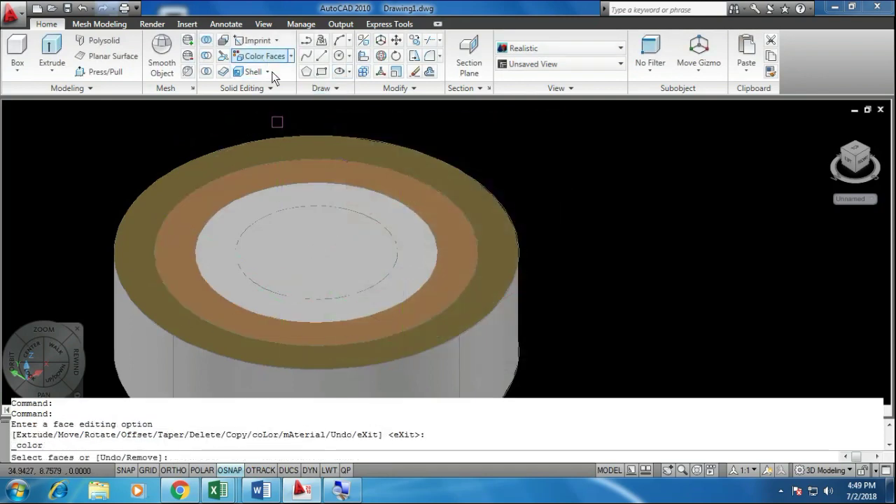
click(230, 270)
right_click(229, 272)
click(278, 280)
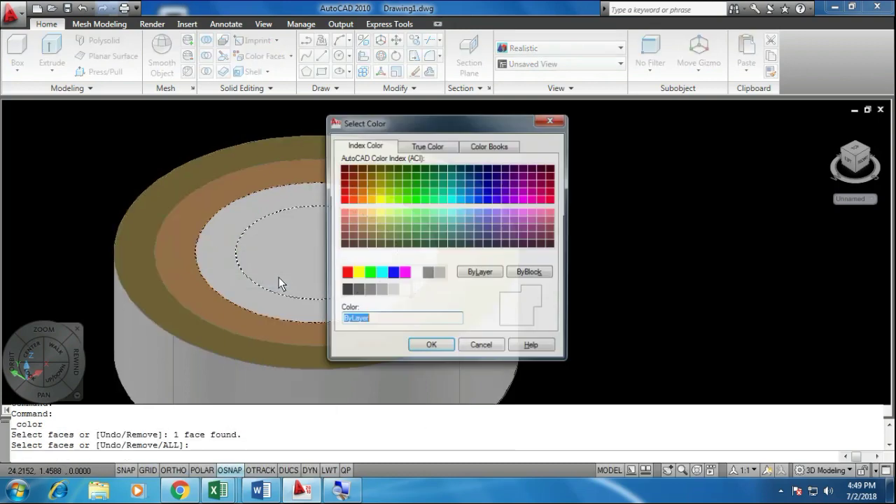
click(351, 219)
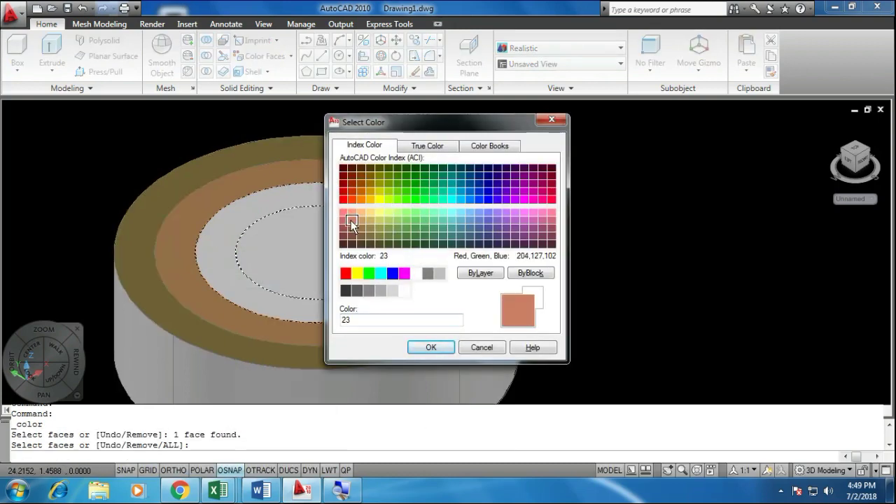
click(406, 220)
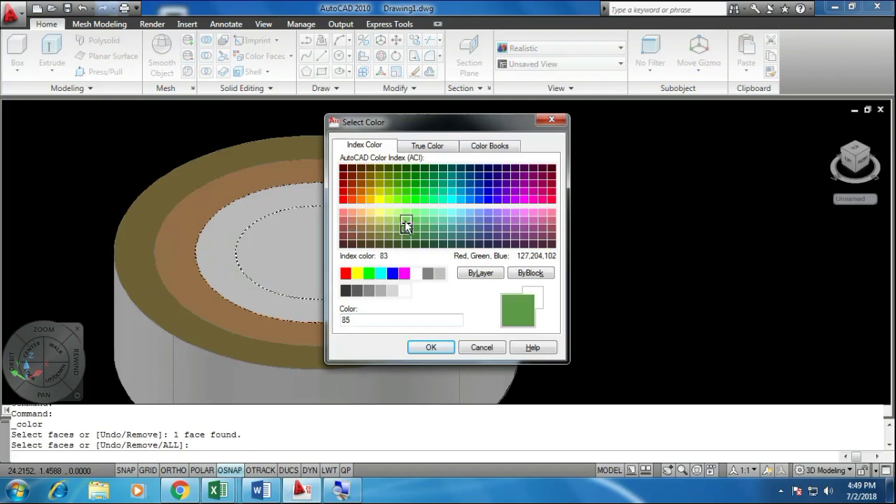
click(431, 347)
key(Escape)
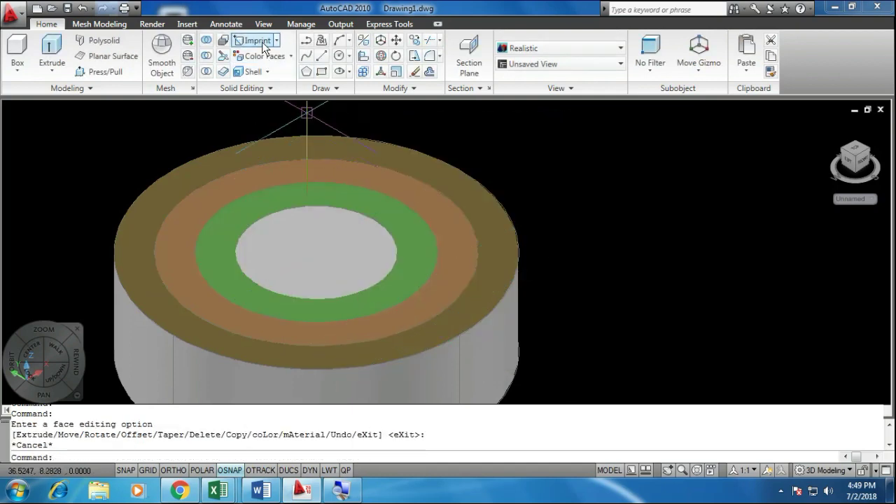
Colour the central disc blue (colour 163), after cancelling a stray imprint attempt
click(256, 40)
click(313, 237)
click(313, 253)
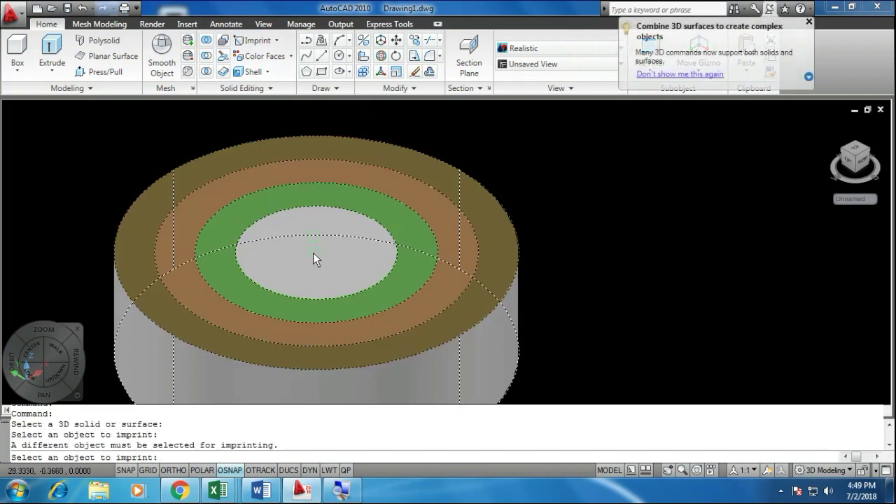
key(Escape)
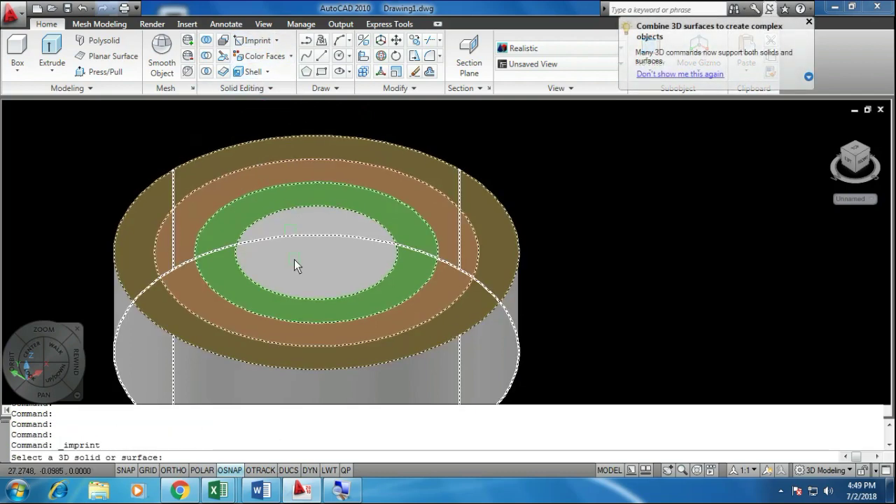
click(324, 260)
right_click(322, 285)
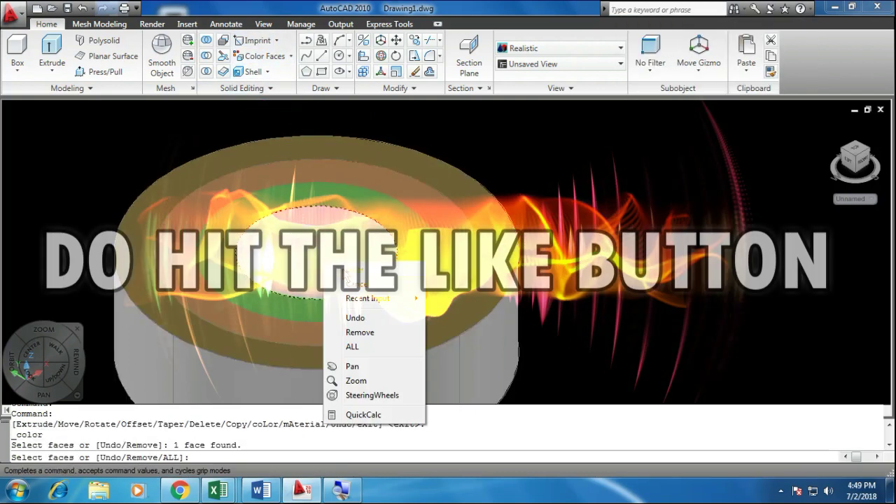
click(339, 292)
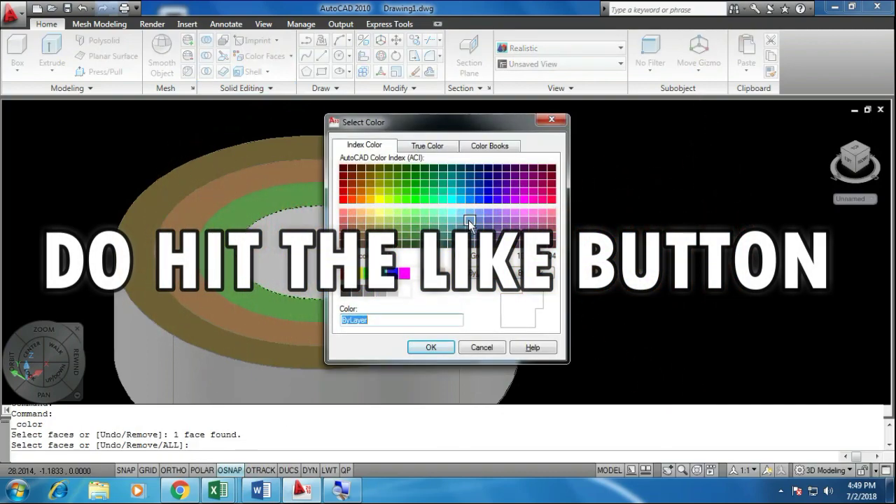
click(469, 223)
click(430, 347)
key(Escape)
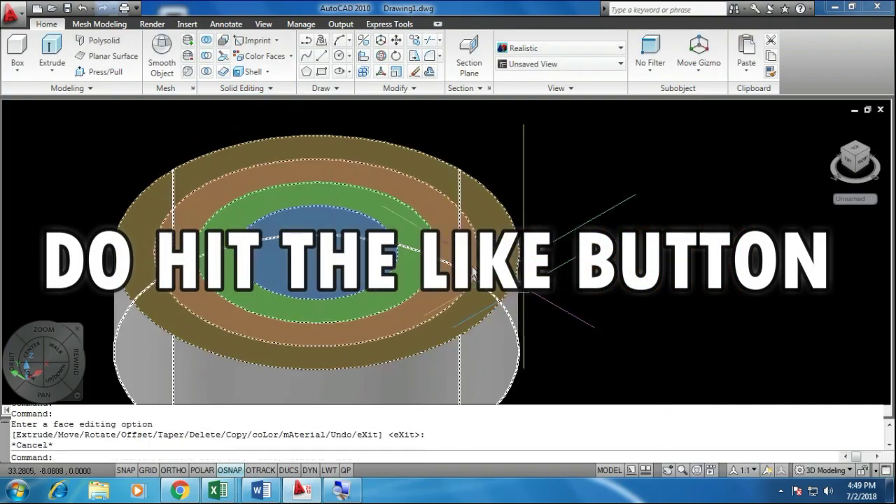
scroll(483, 293, down, 3)
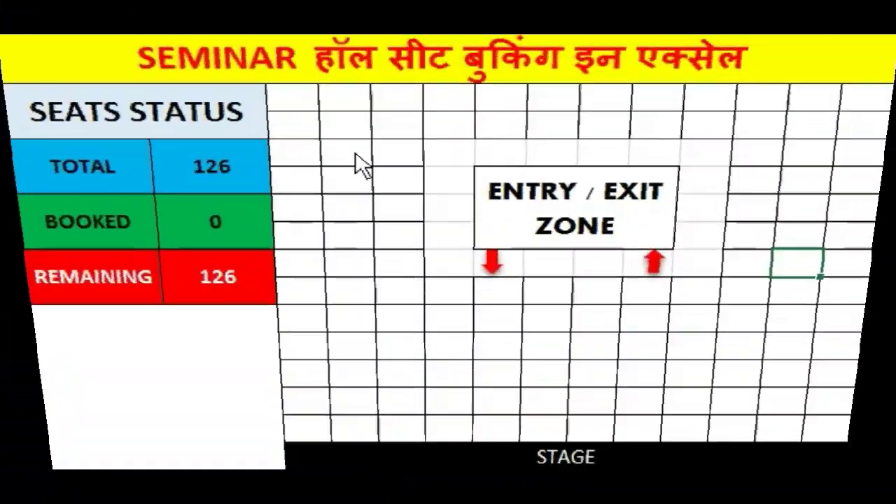
Book a nine-seat row and scattered seats around the plan, then unbook one seat
click(349, 138)
click(358, 234)
drag(348, 361, 747, 360)
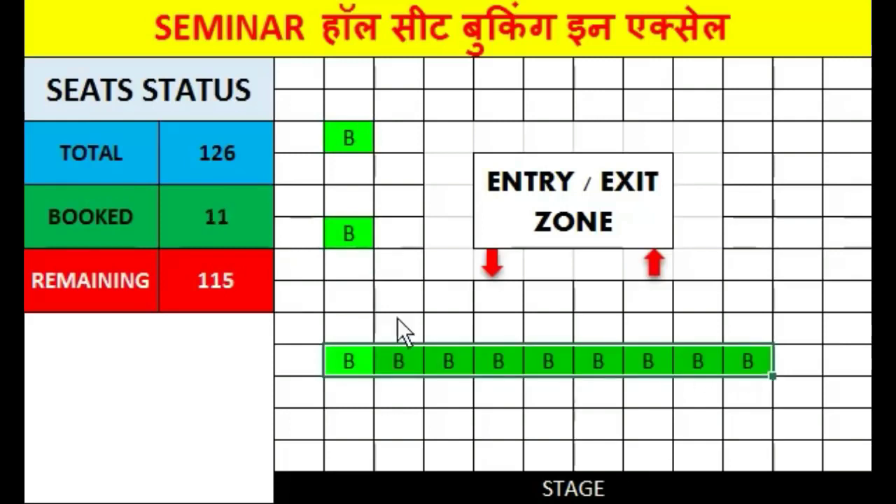
click(298, 74)
click(448, 73)
click(698, 73)
click(798, 105)
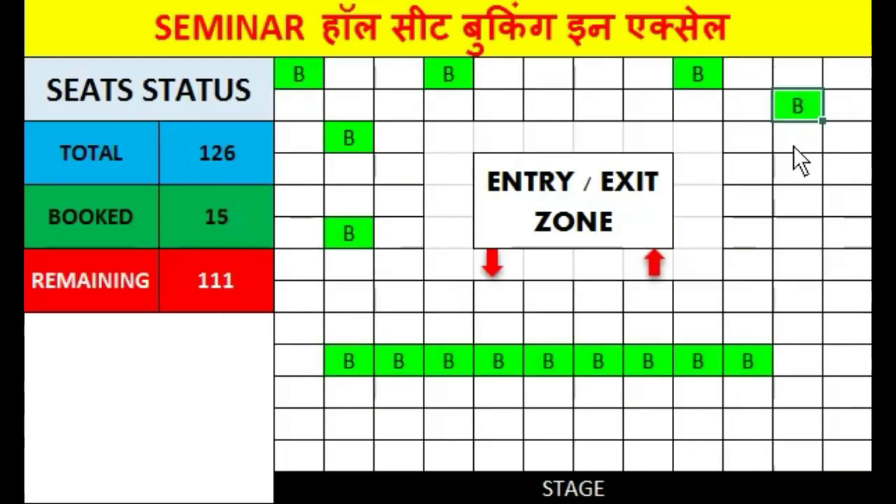
click(797, 169)
click(798, 232)
click(299, 298)
click(298, 201)
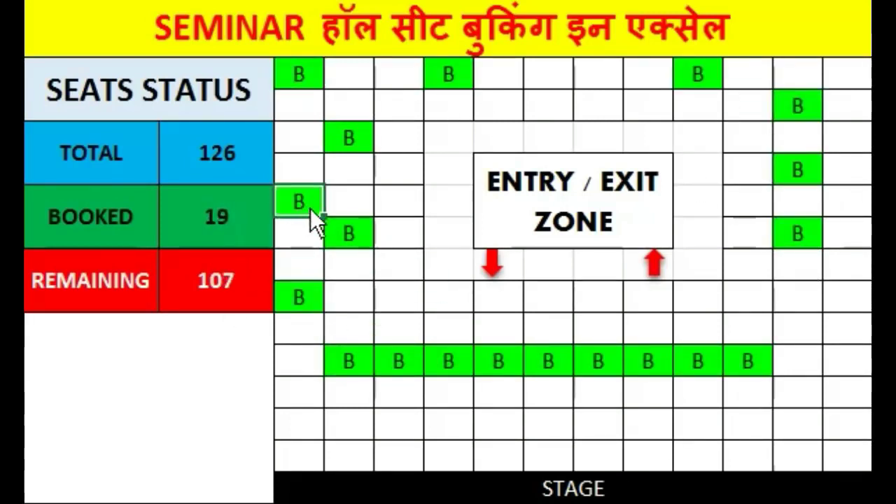
key(Delete)
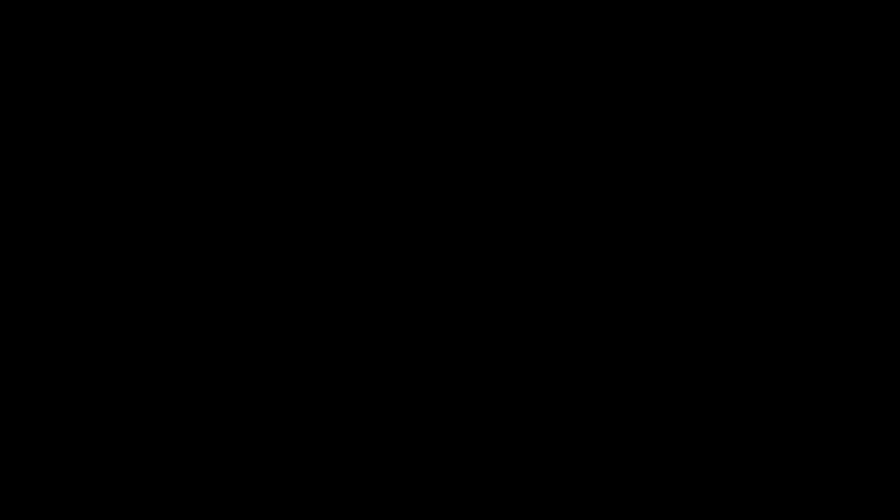